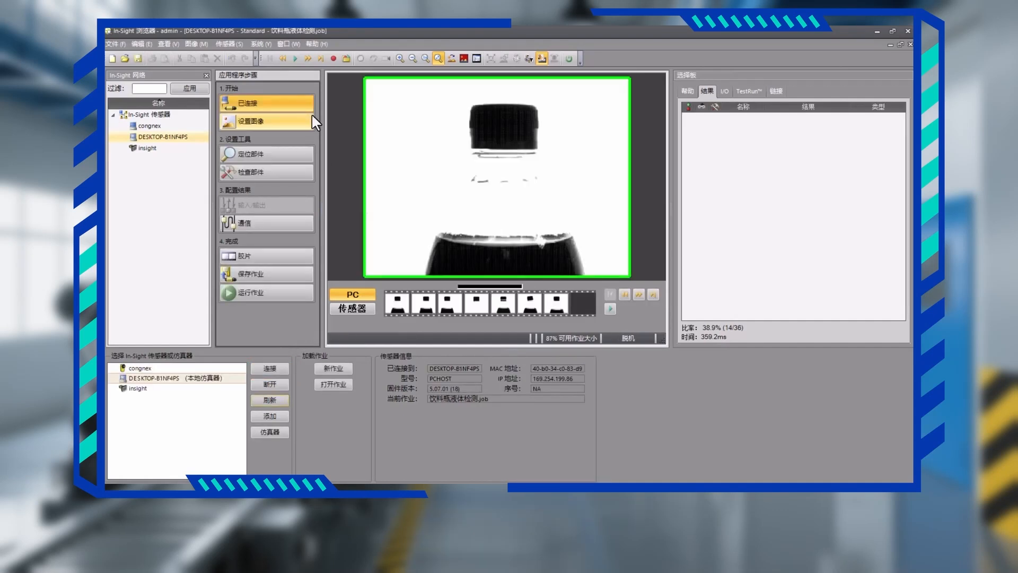
Check the sensor's network settings, including the Telnet port and industrial Ethernet protocol, and open the image acquisition settings.
left_click(229, 44)
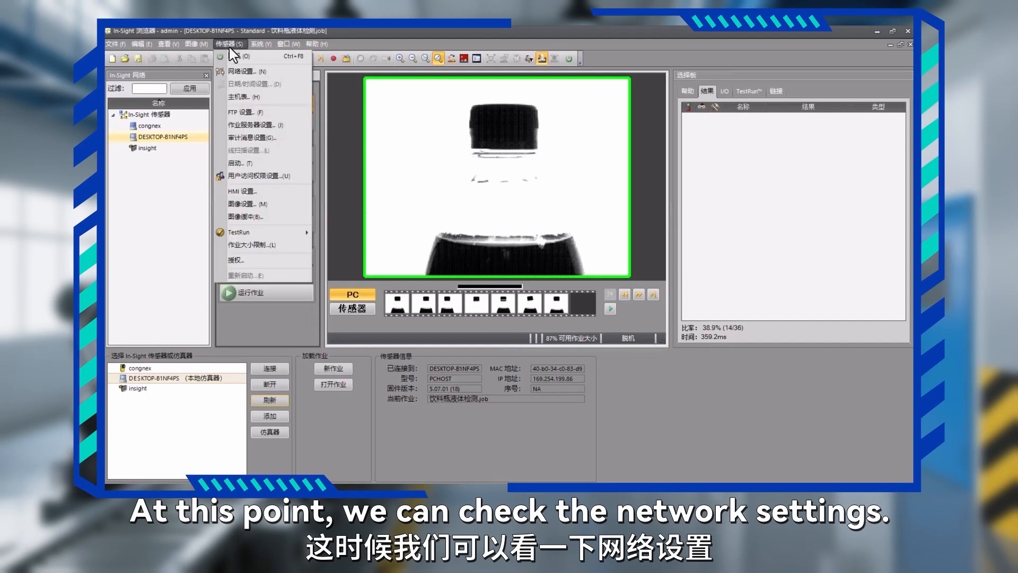
left_click(243, 71)
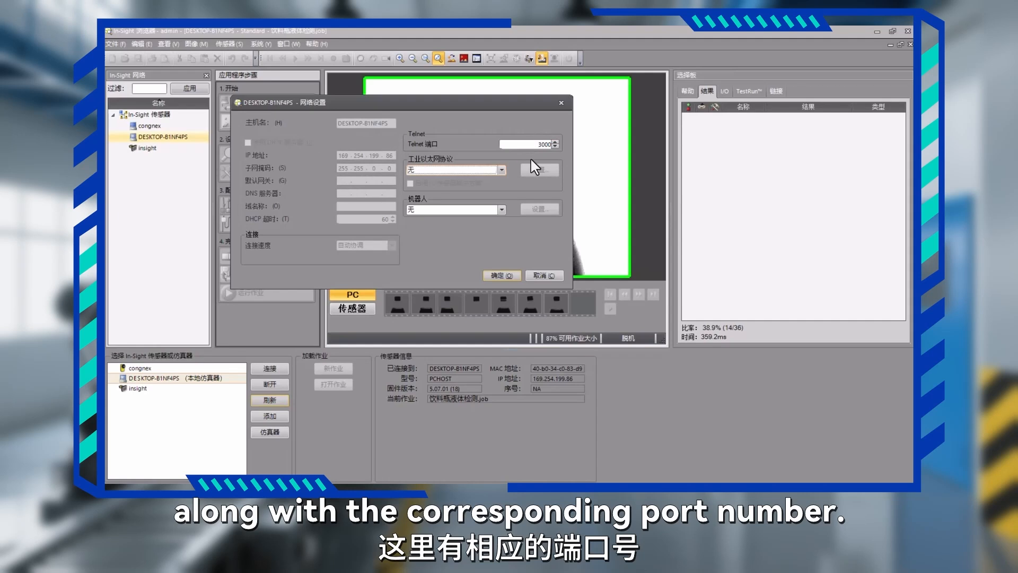
left_click(494, 276)
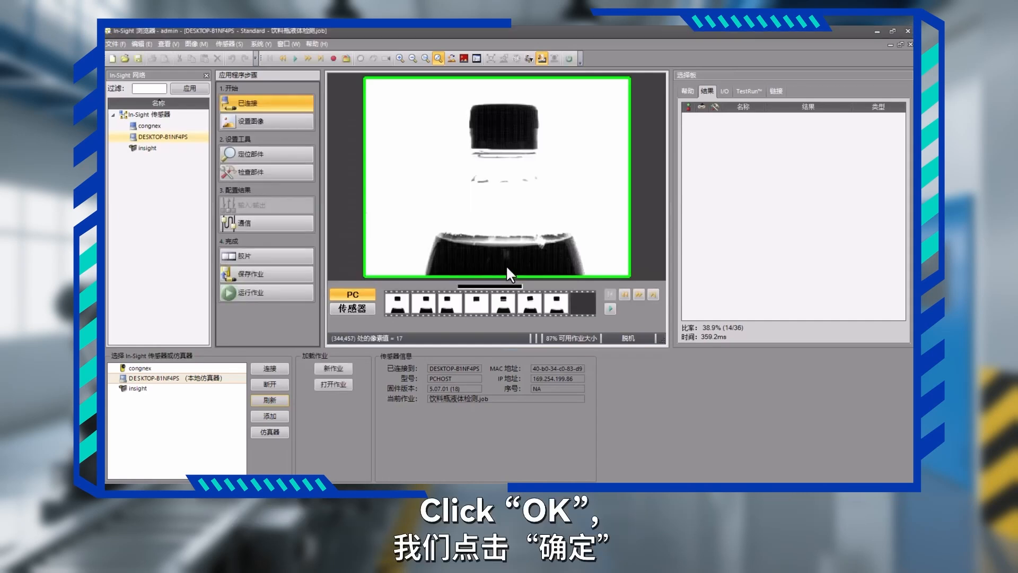
left_click(285, 122)
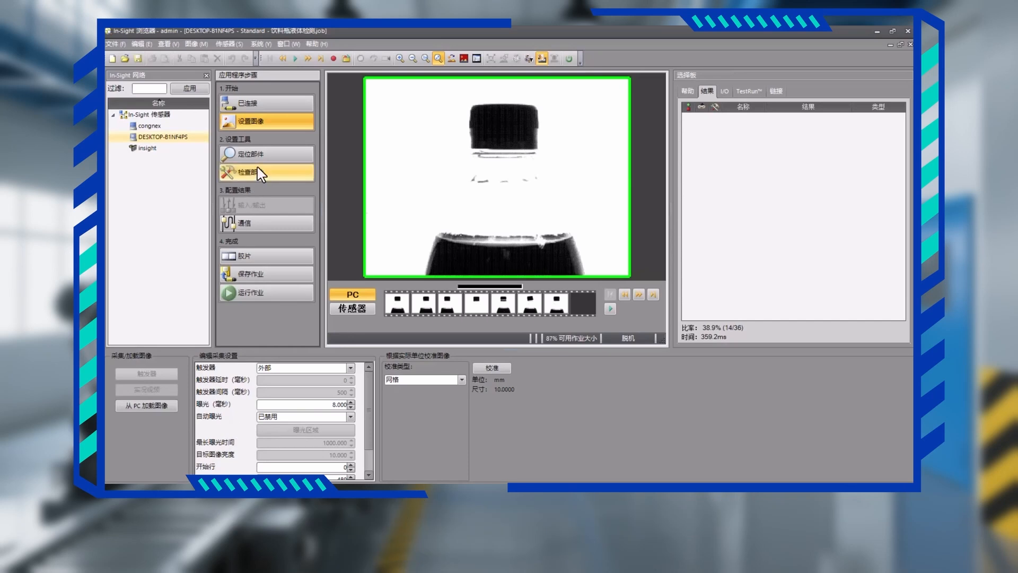
Add a Pattern (图案) location tool and enlarge its search region to about 610 × 463, covering nearly the whole image.
left_click(273, 158)
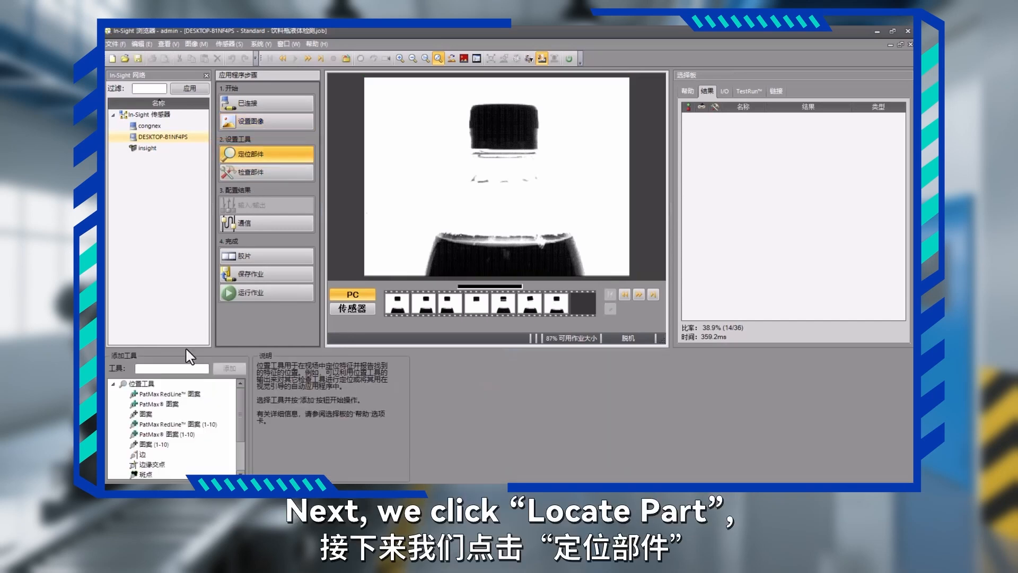
left_click(166, 417)
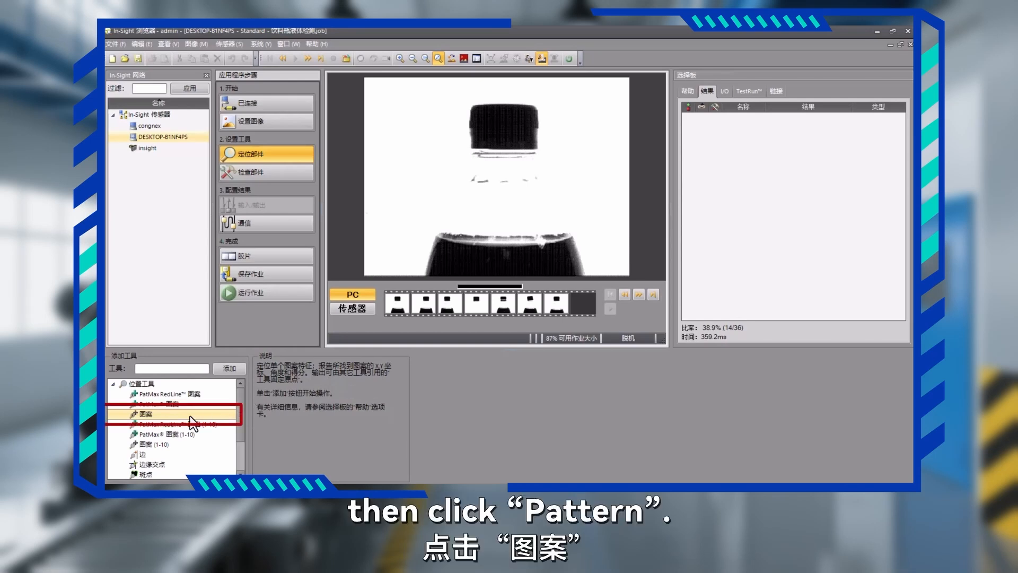
double_click(190, 415)
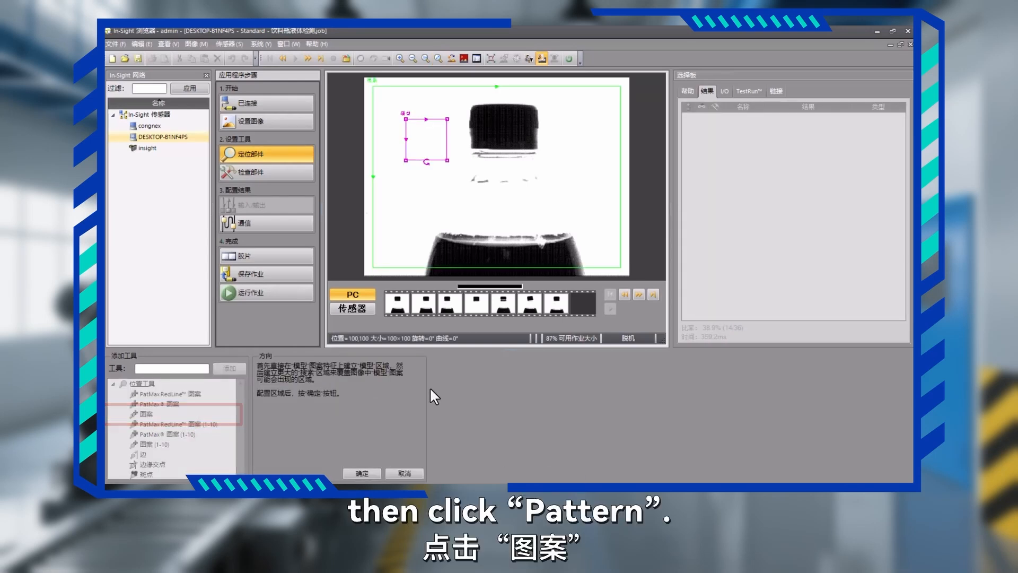
left_click(400, 95)
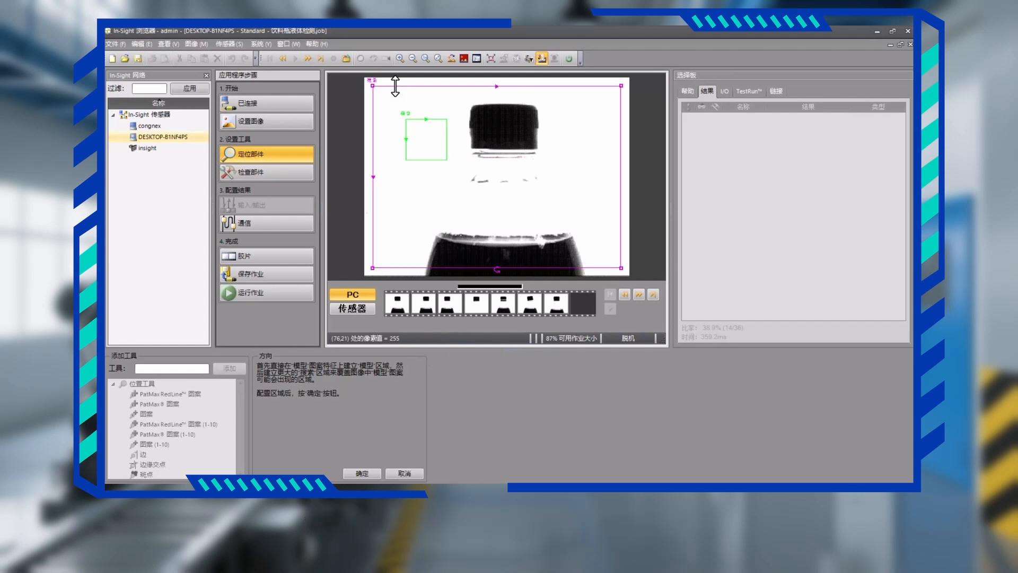
left_click(393, 81)
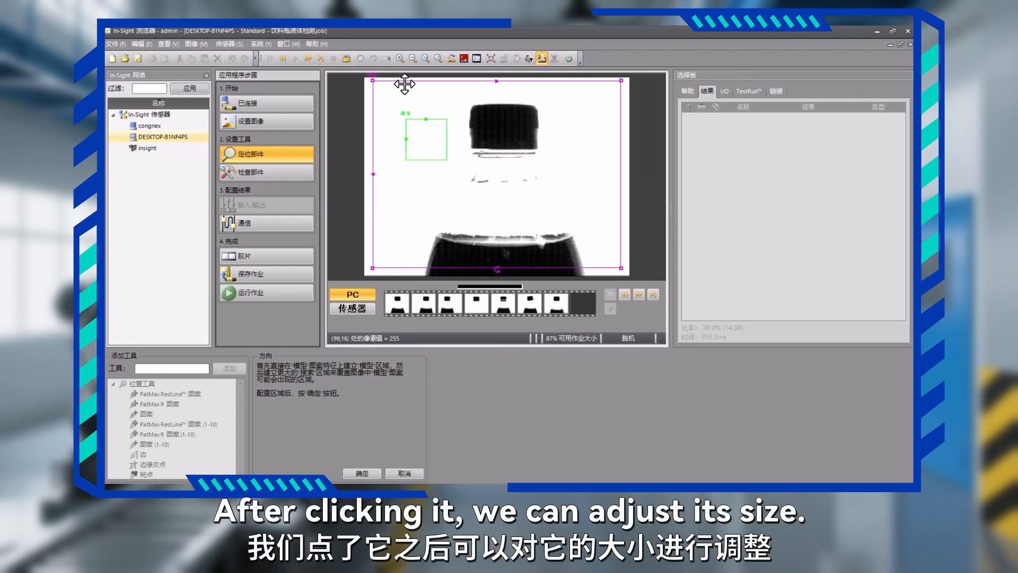
left_click_drag(621, 268, 625, 272)
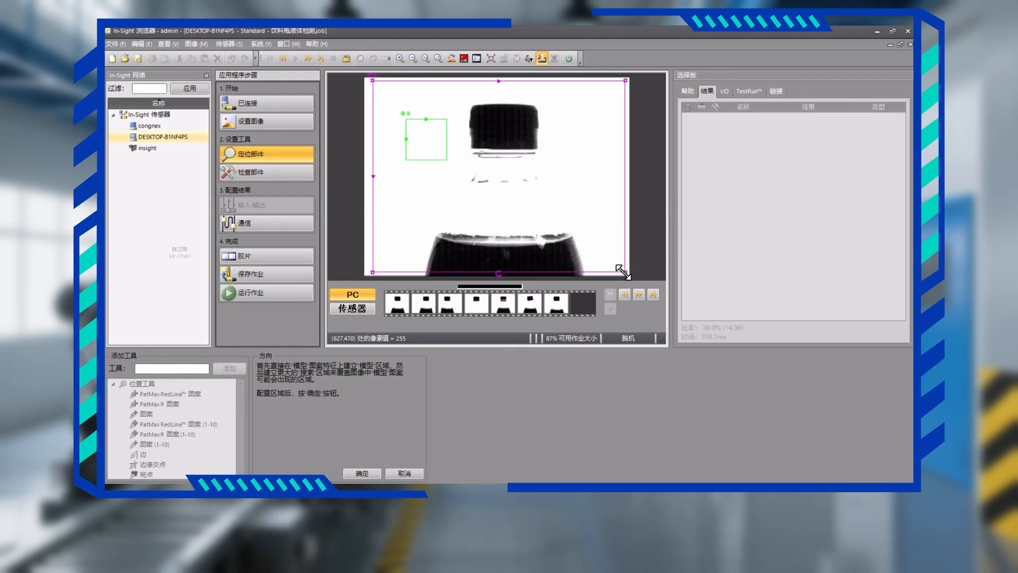
Place the model region over the lower half of the bottle image, around the liquid surface and bottle shoulders, and accept the regions.
left_click(442, 150)
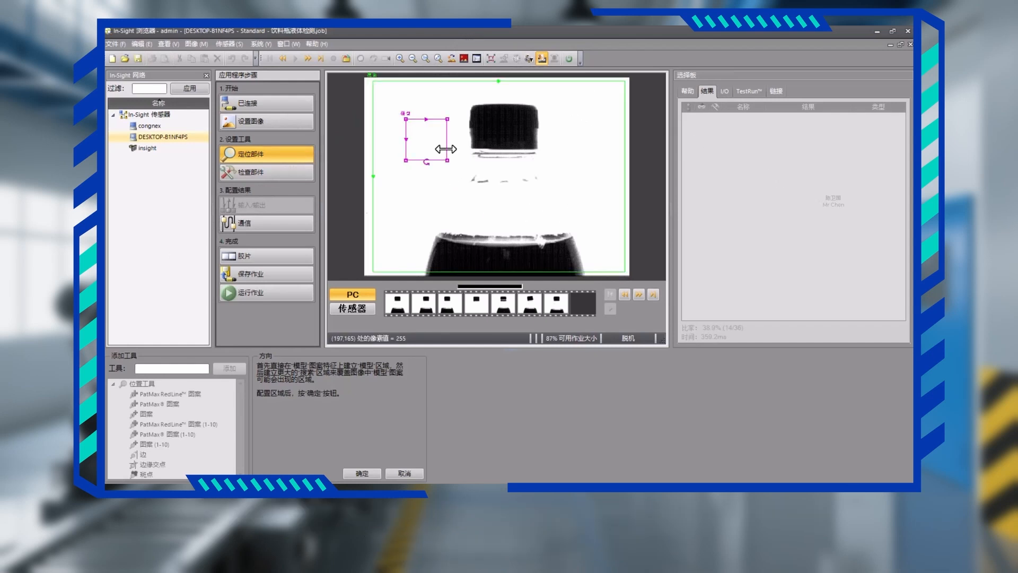
left_click_drag(442, 151, 600, 268)
left_click_drag(499, 214, 499, 171)
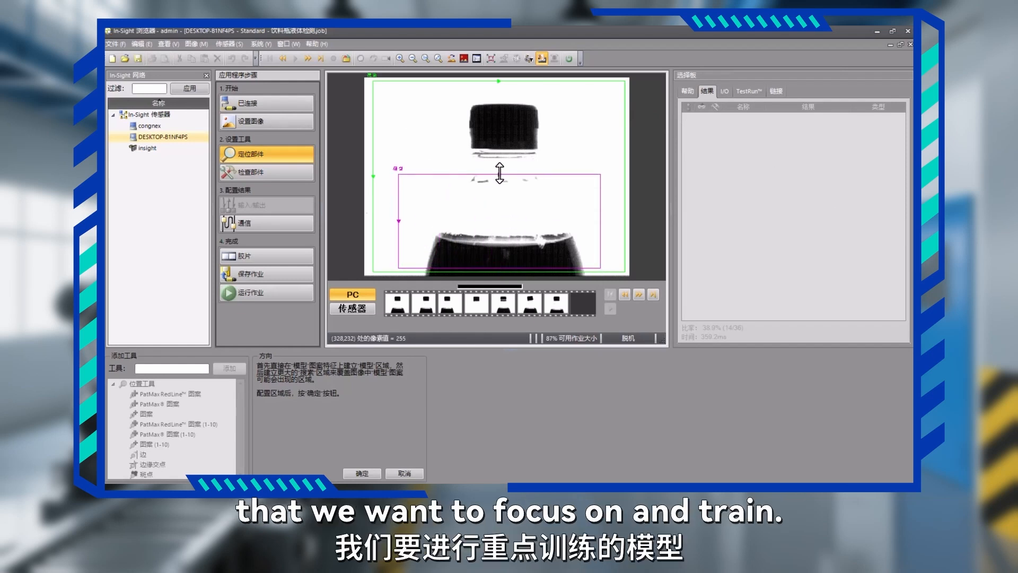
mouse_move(600, 208)
left_mouse_down()
mouse_move(600, 221)
mouse_move(613, 222)
left_mouse_up()
left_click_drag(397, 217, 390, 216)
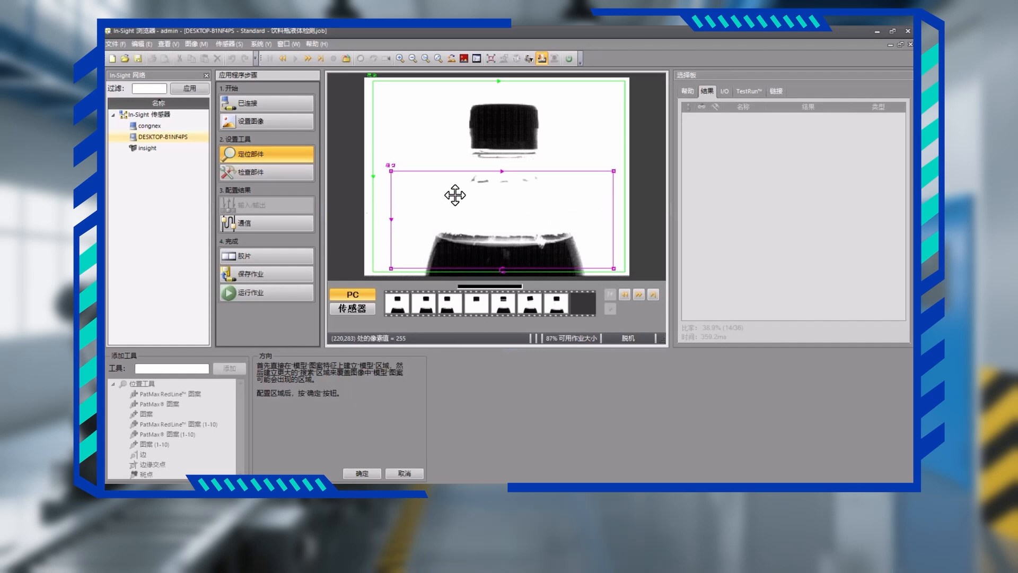
left_click(362, 473)
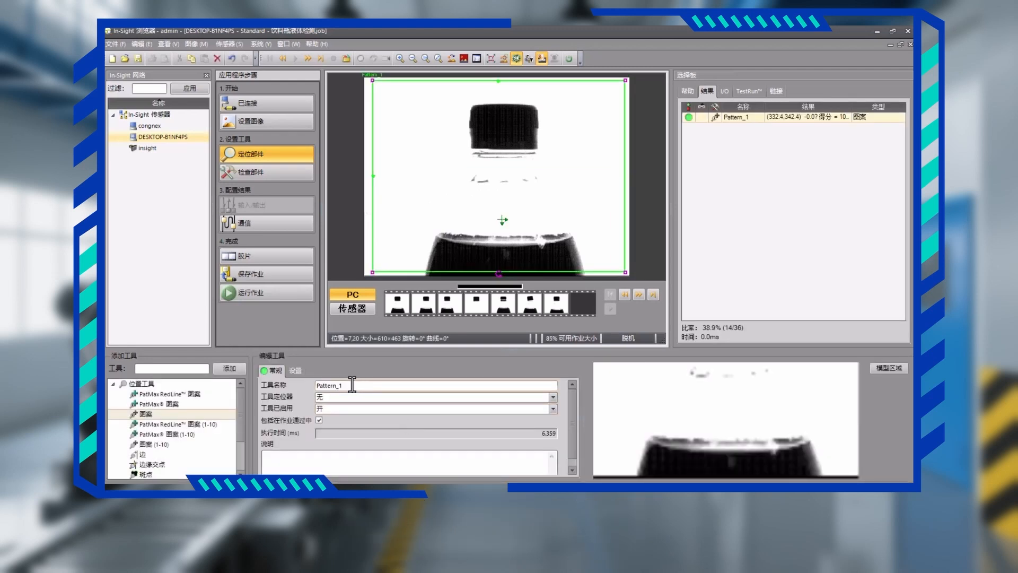
Rename the pattern tool waterTest and review its training, threshold and tolerance settings.
double_click(352, 385)
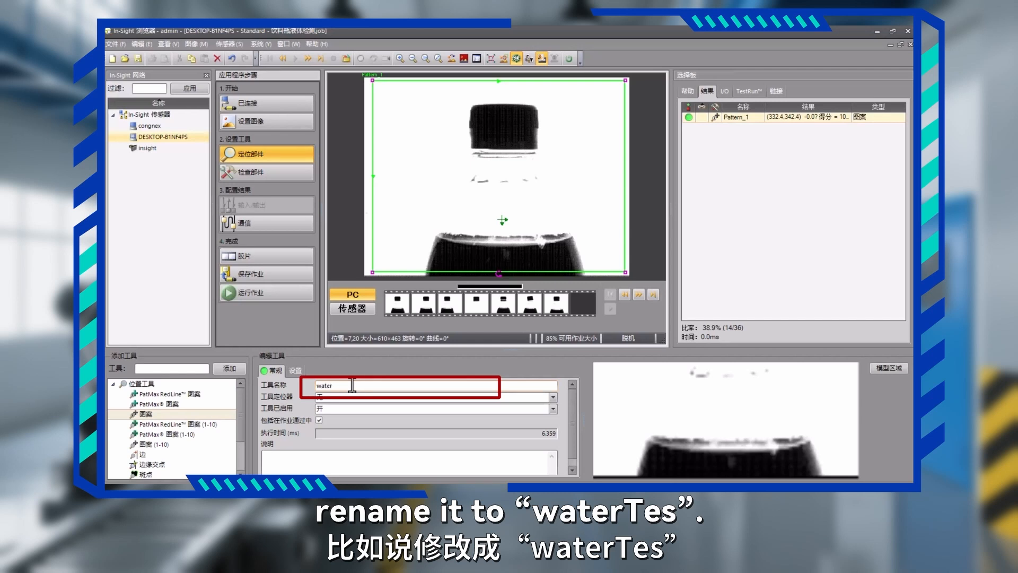
type("Test")
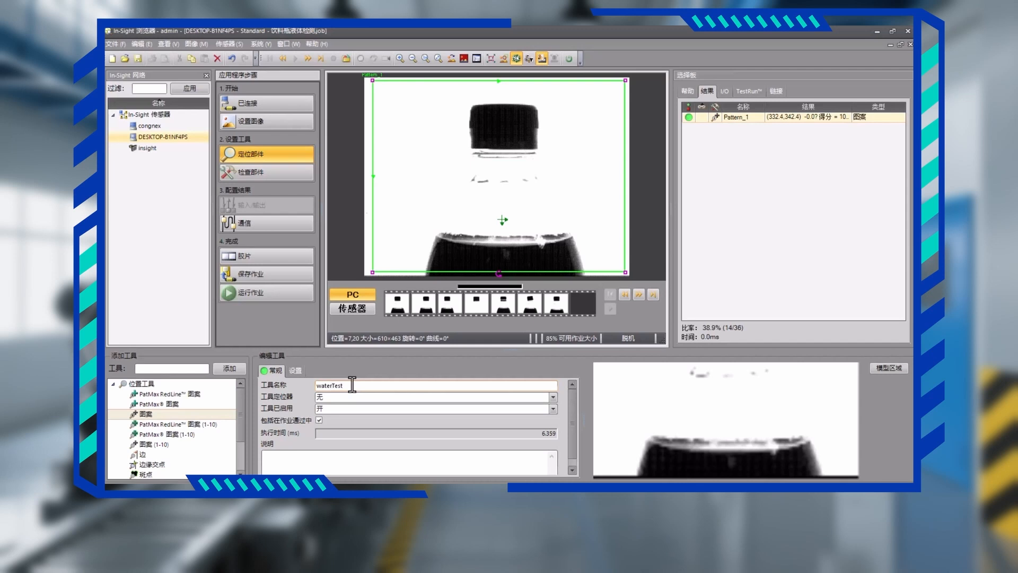
left_click(297, 371)
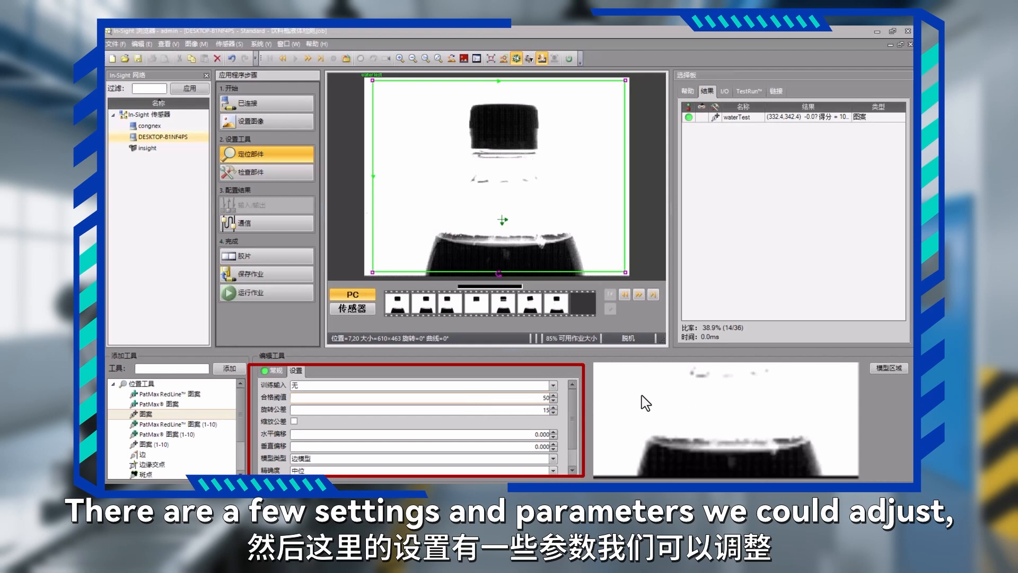
scroll(572, 436, "down", 1)
left_click_drag(573, 437, 571, 409)
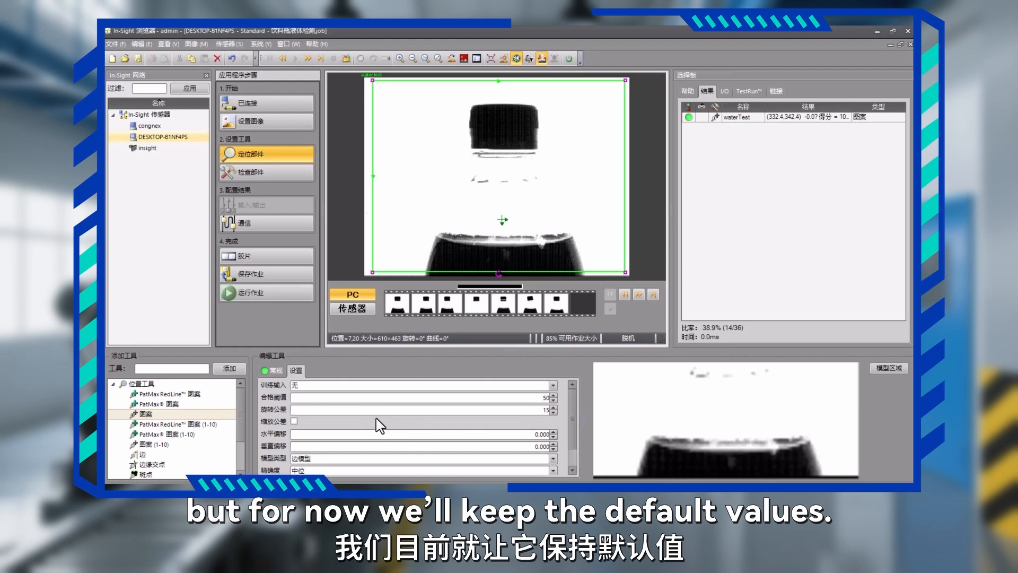
left_click(269, 370)
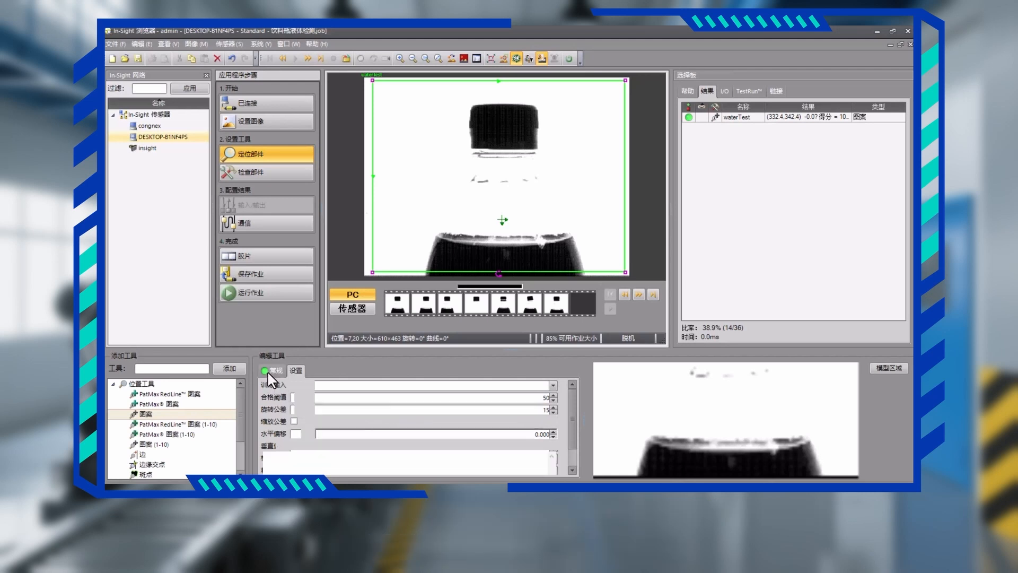
Go to part inspection and compare the waterTest result on the 4_BottleNoLiq and 1_BottlePass images, ending on 1_BottlePass.
left_click(259, 174)
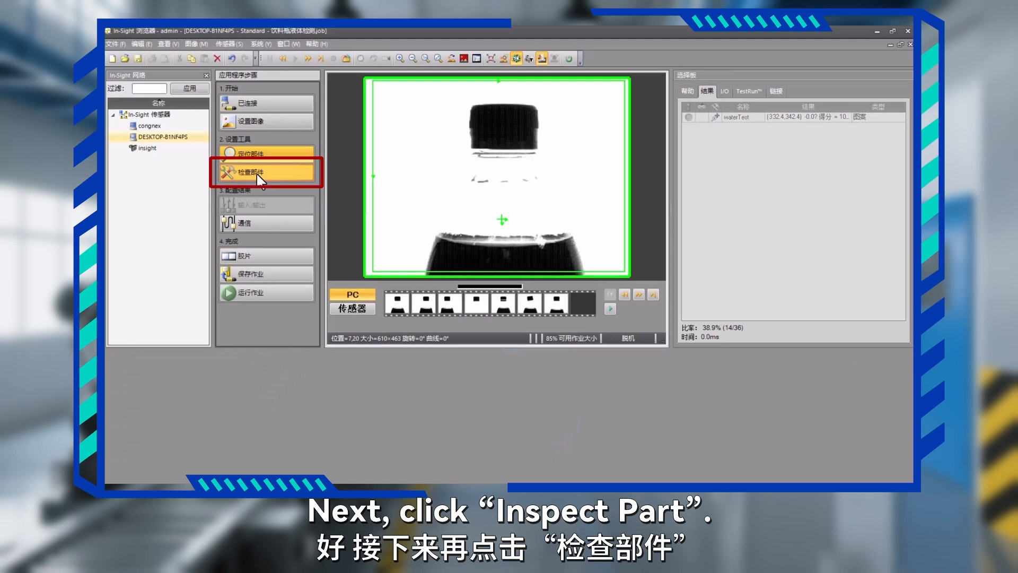
left_click(259, 178)
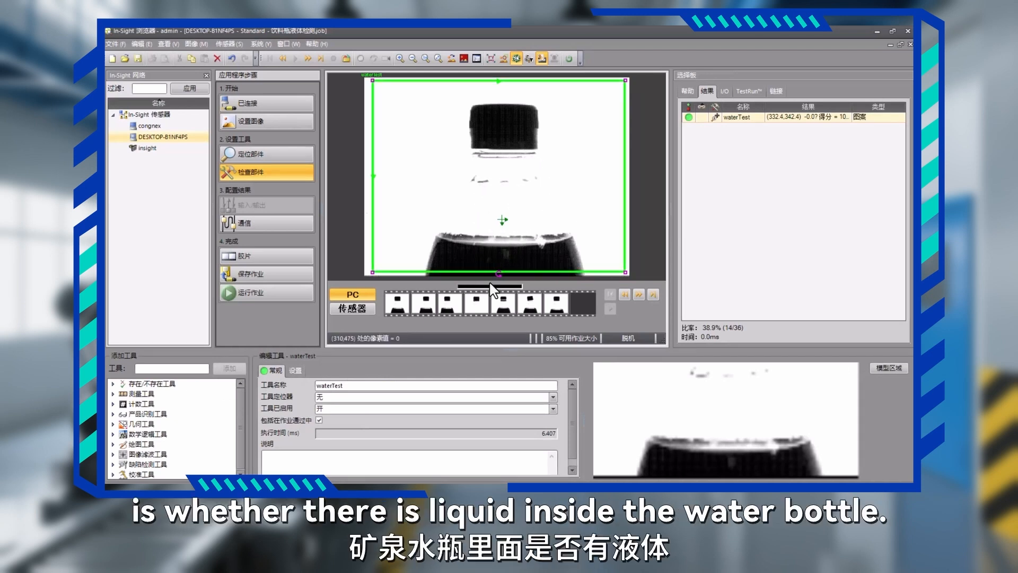
left_click(482, 306)
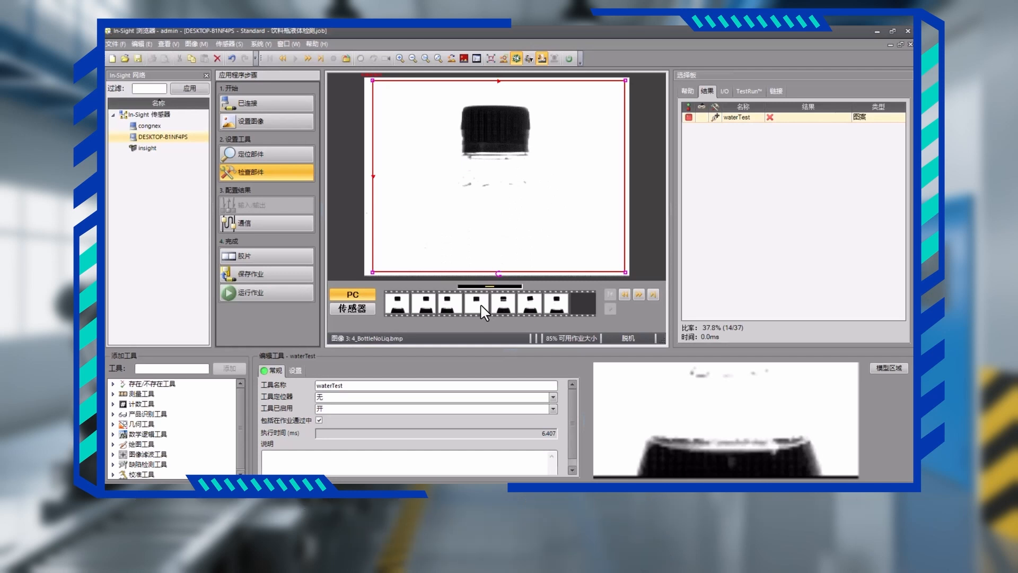
left_click(482, 312)
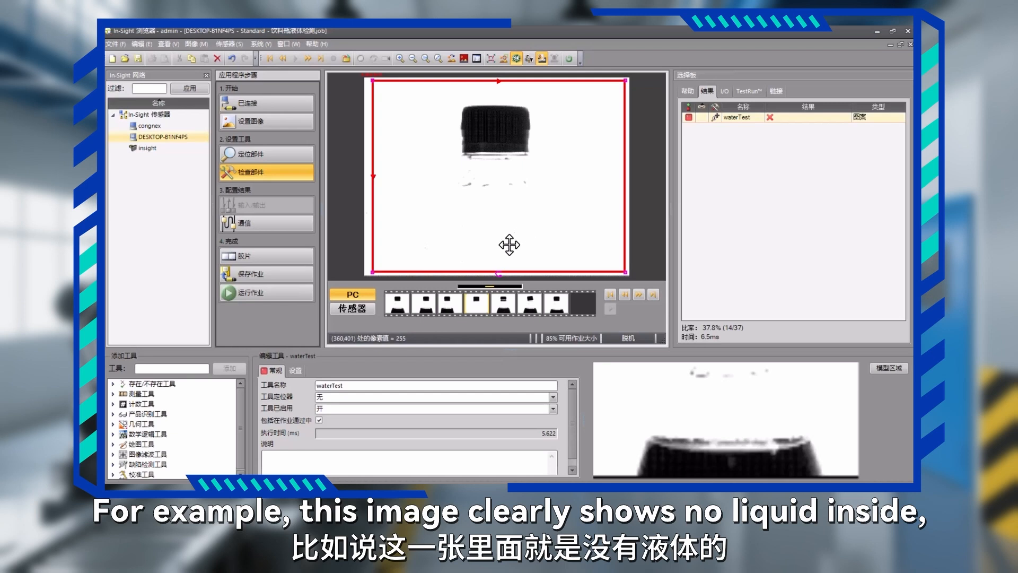
left_click(399, 310)
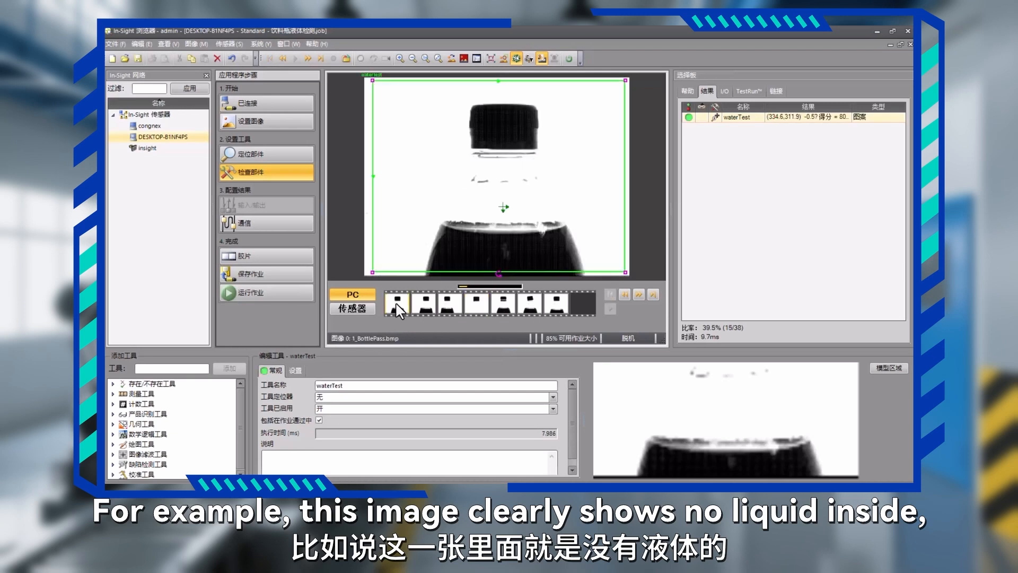
left_click(483, 307)
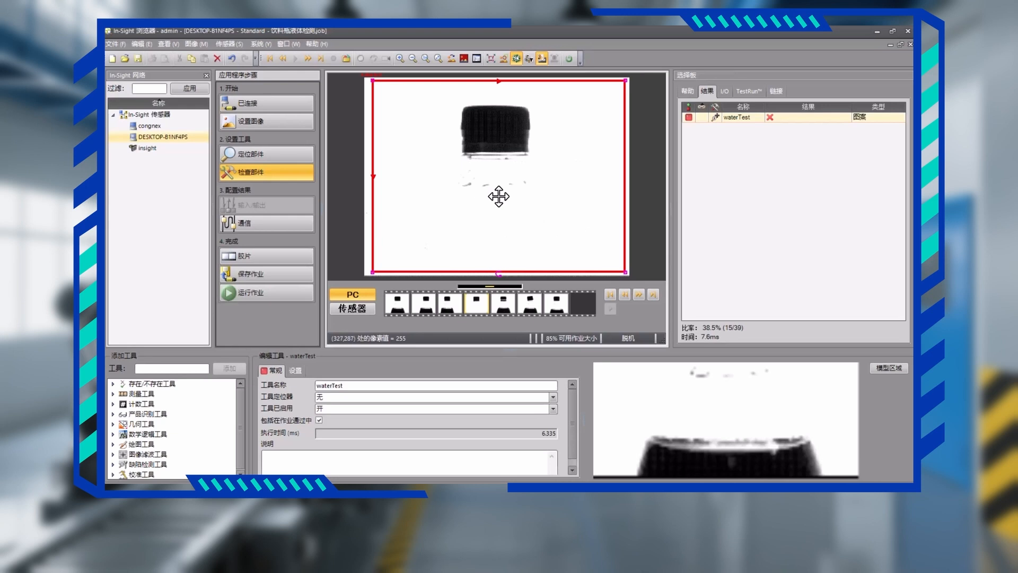
left_click(399, 298)
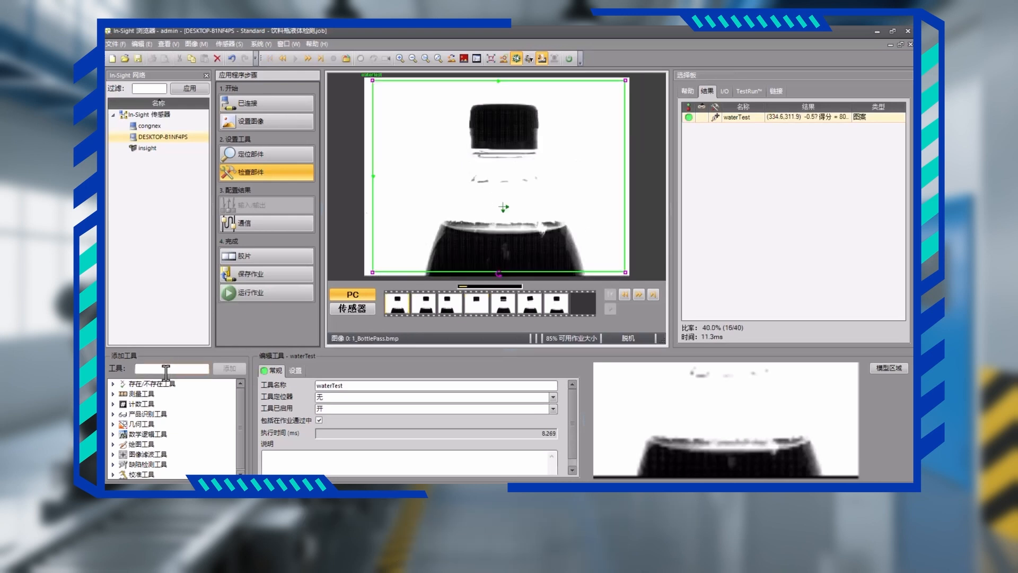
Add a Contrast (对比度) presence tool with a rectangular region about 74 × 192 across the liquid line, name it Contrast1, and view its range limits.
left_click(112, 385)
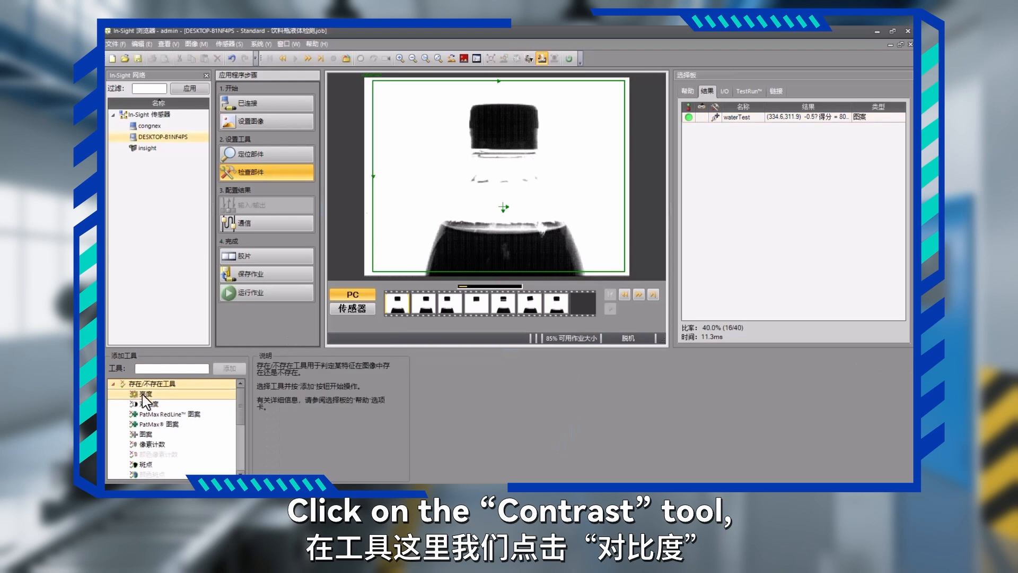
double_click(157, 405)
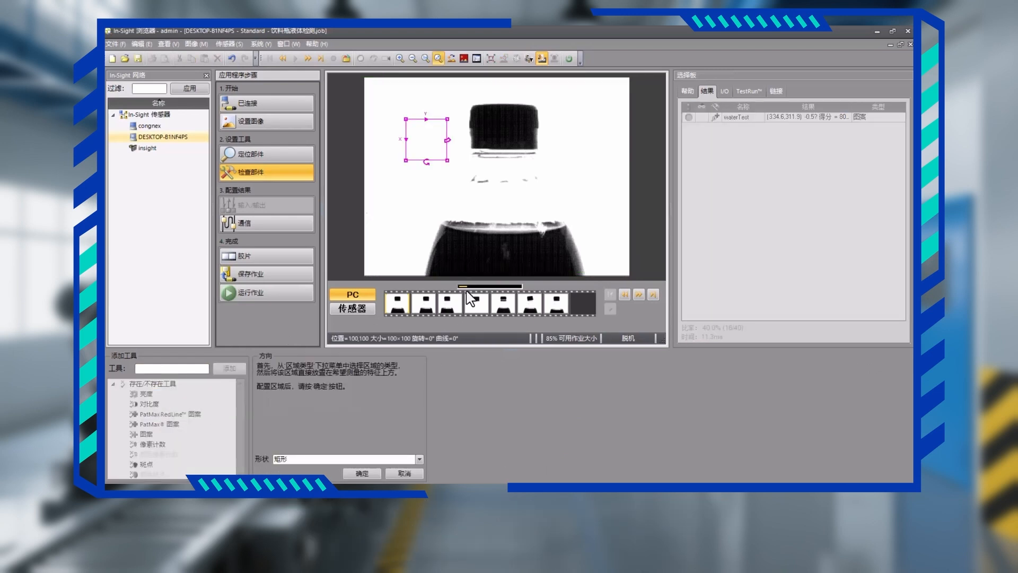
left_click_drag(440, 155, 521, 273)
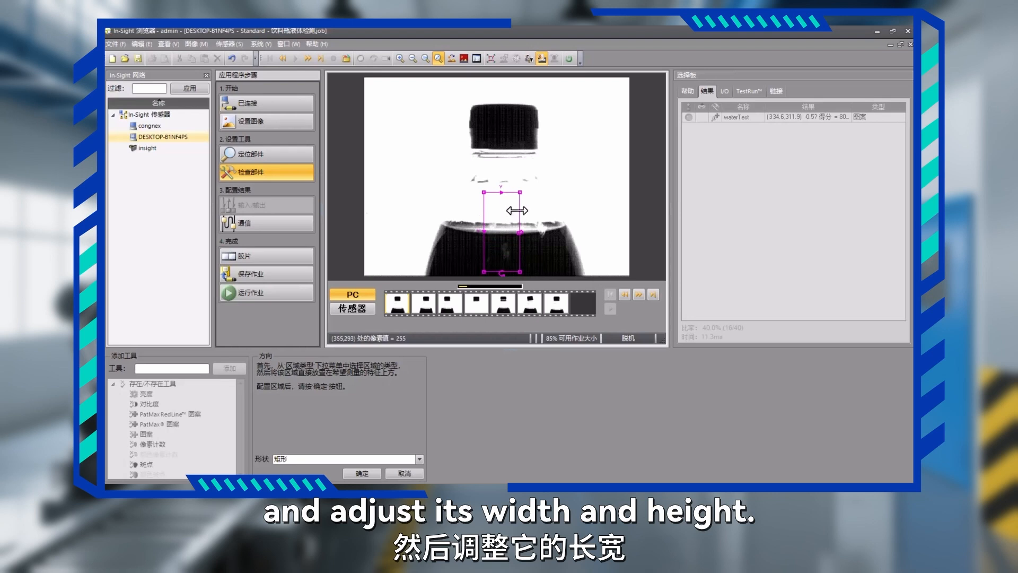
left_click_drag(520, 218, 516, 197)
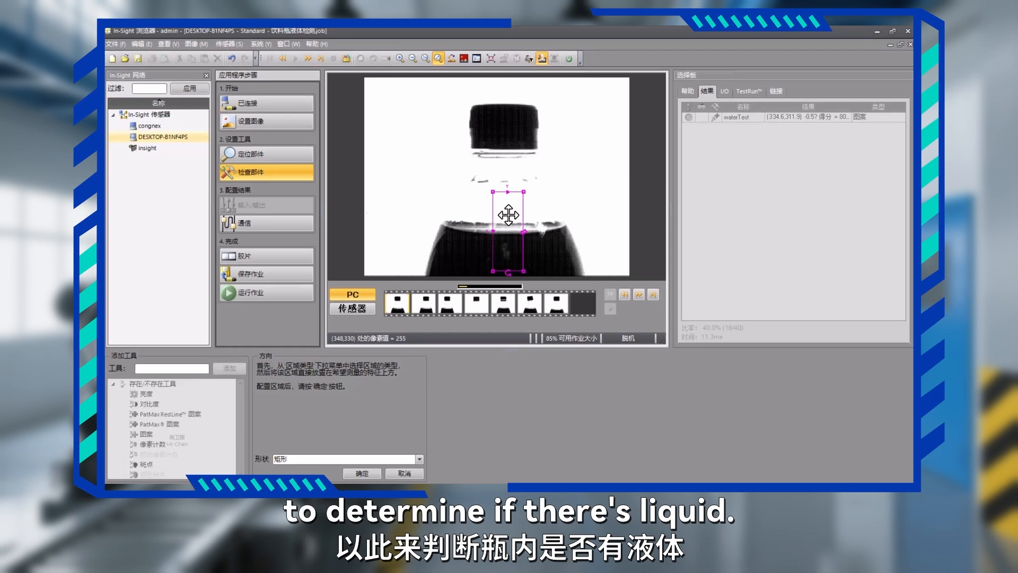
left_click(362, 474)
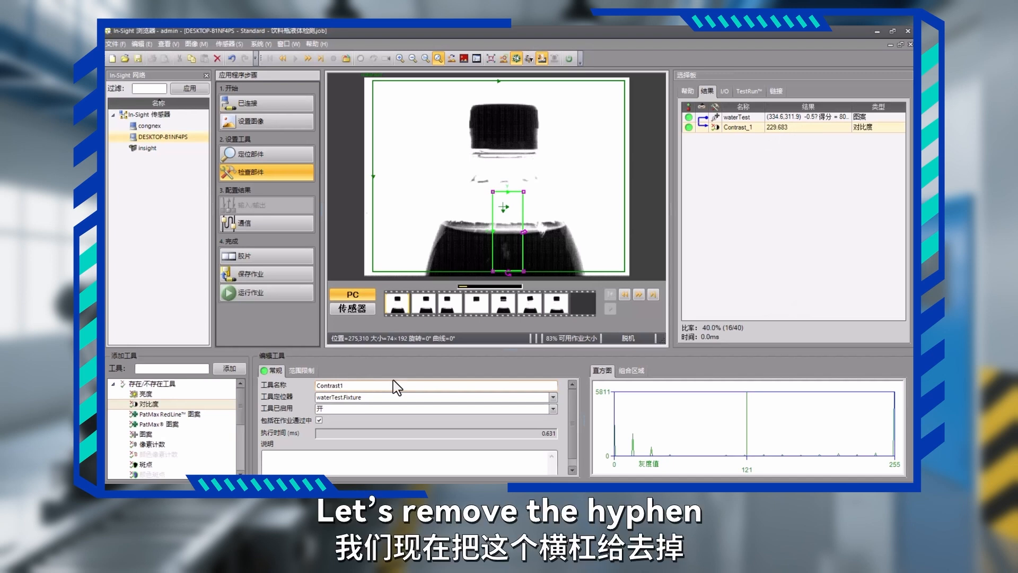
left_click(305, 372)
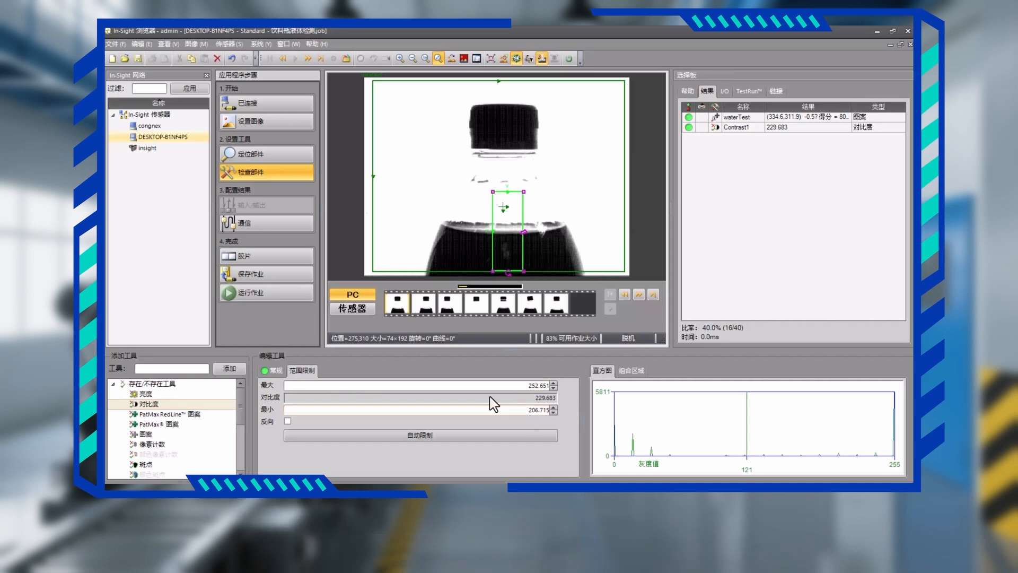
Save the job and open the run-job view to check the waterTest and Contrast1 results.
left_click(275, 274)
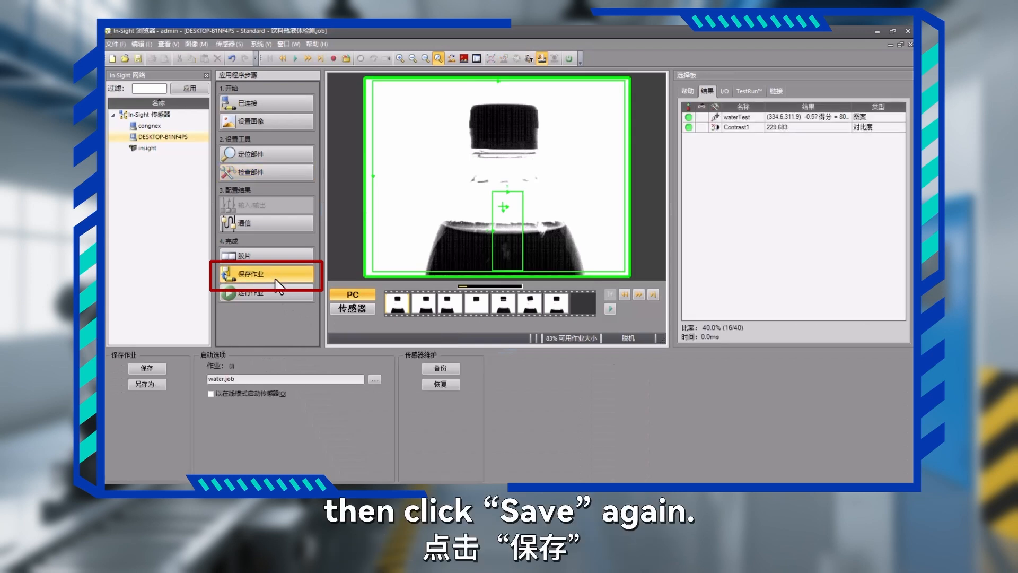
left_click(159, 368)
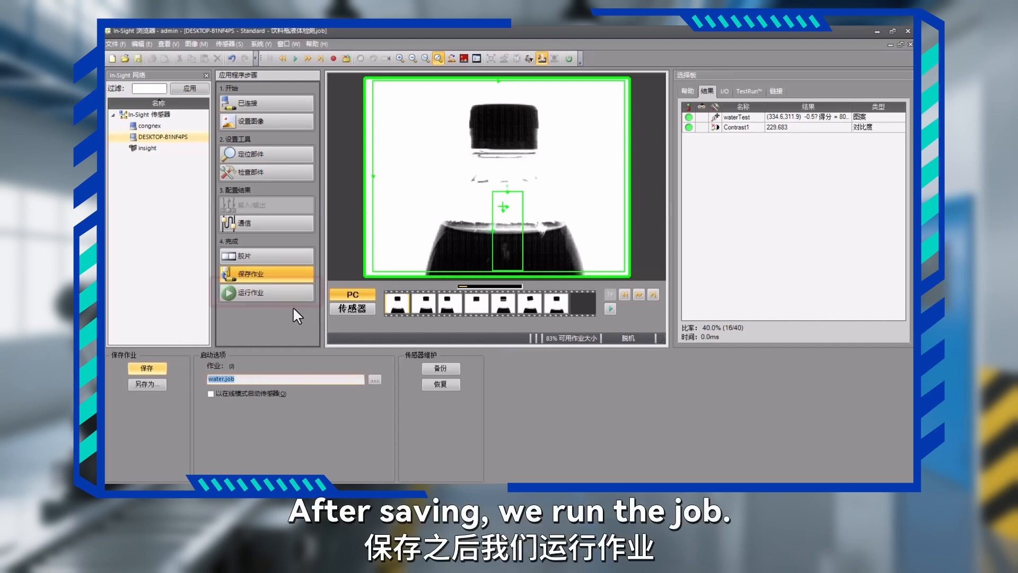
left_click(275, 295)
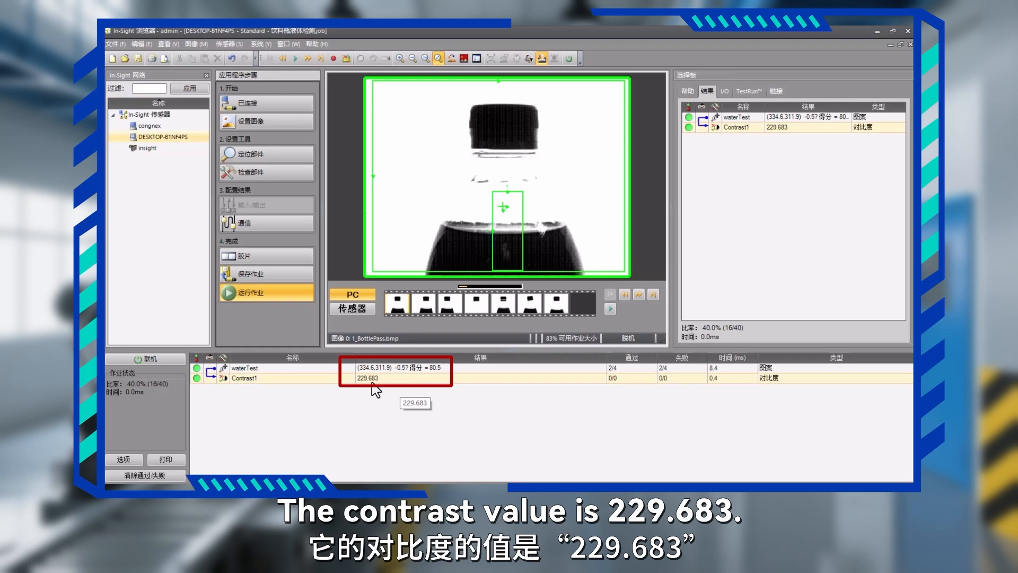
Compare the waterTest and Contrast1 results across the filmstrip images, from 4_BottleNoLiq through the passing bottles to 6_BottleFailLowLiquid.
left_click(476, 305)
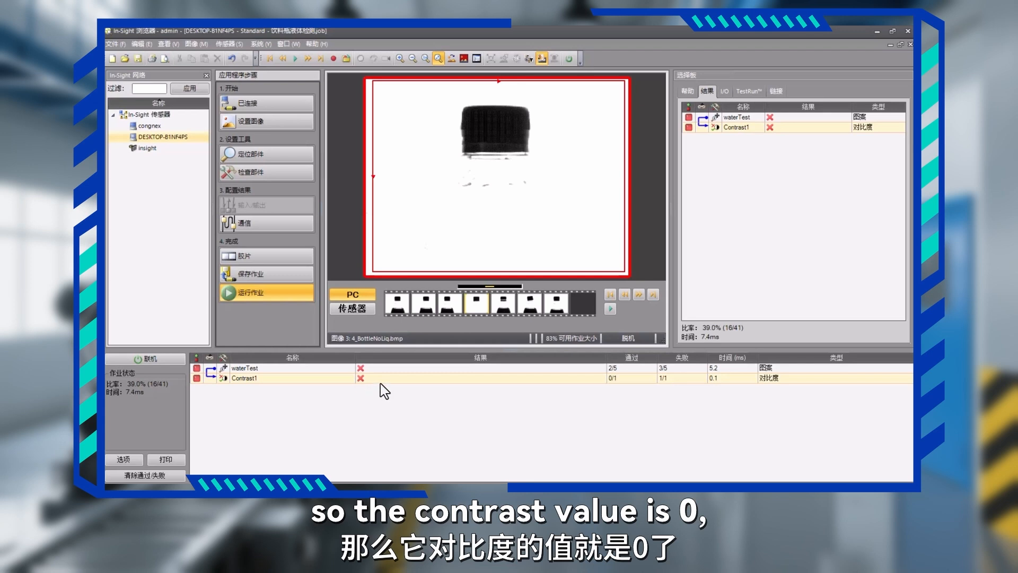
left_click(428, 302)
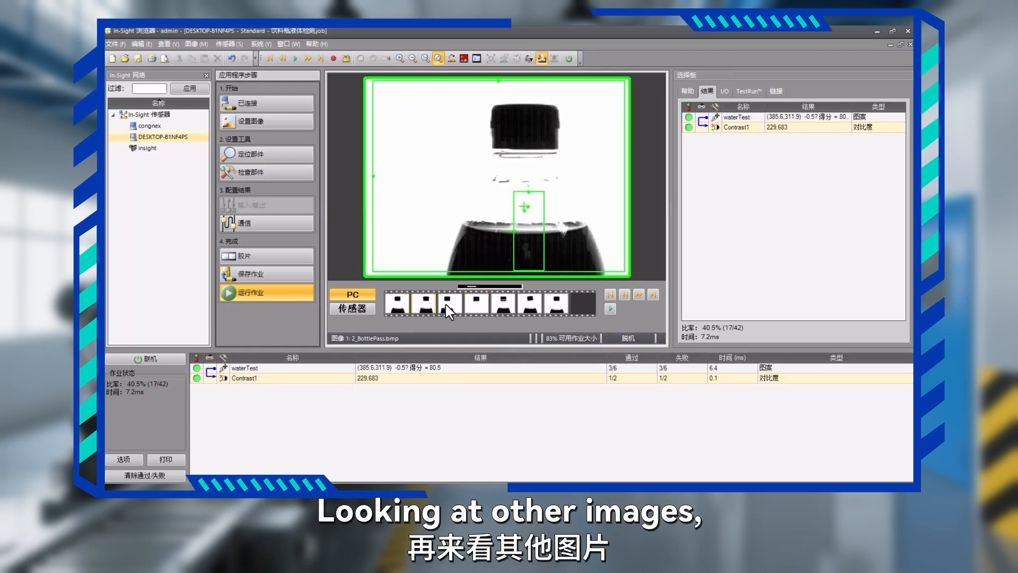
left_click(450, 303)
left_click(505, 305)
left_click(530, 305)
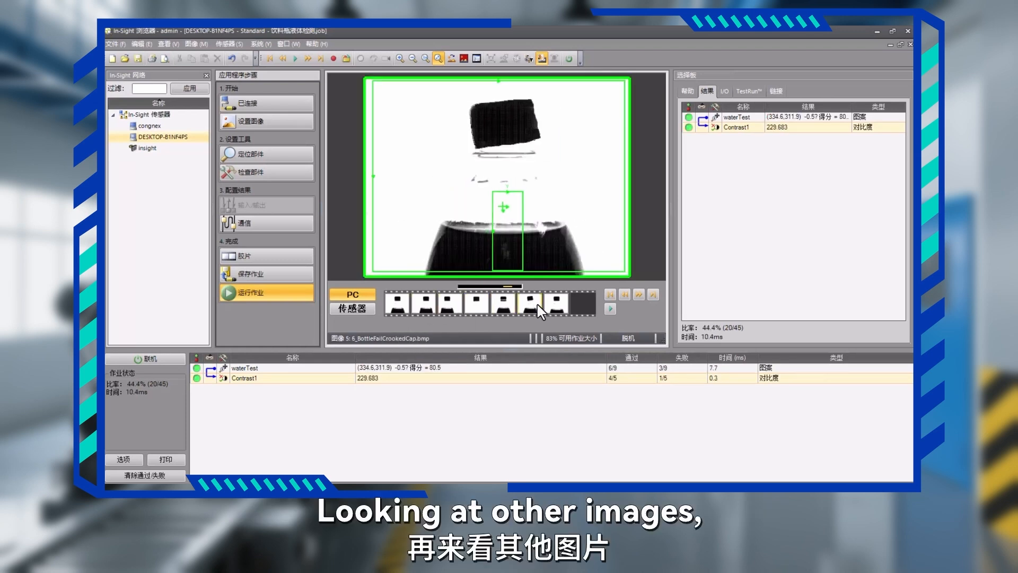
left_click(556, 308)
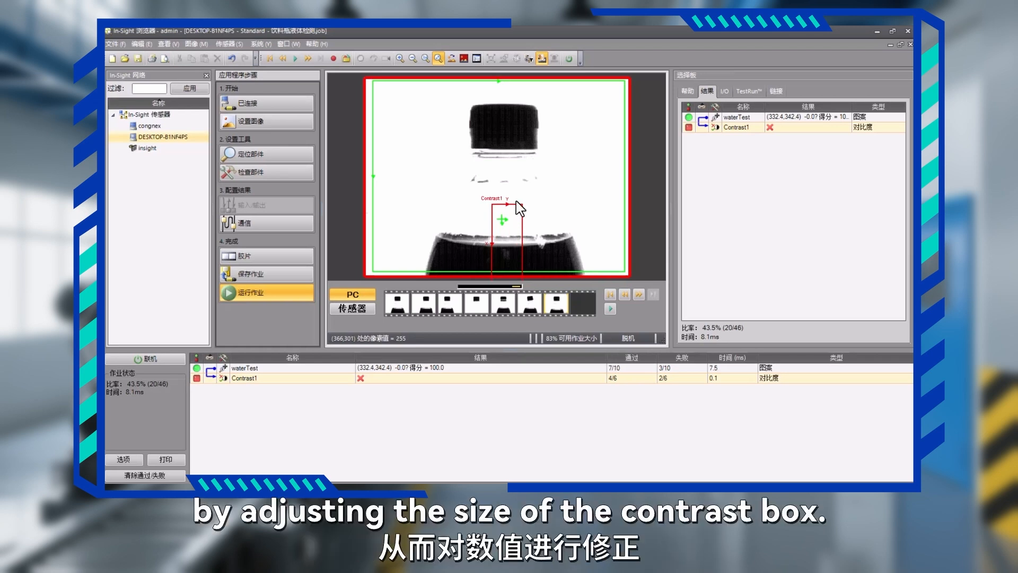
Return to part inspection and shrink and reposition the Contrast1 region so it fits inside the image across the low-liquid bottle's liquid line.
left_click(273, 175)
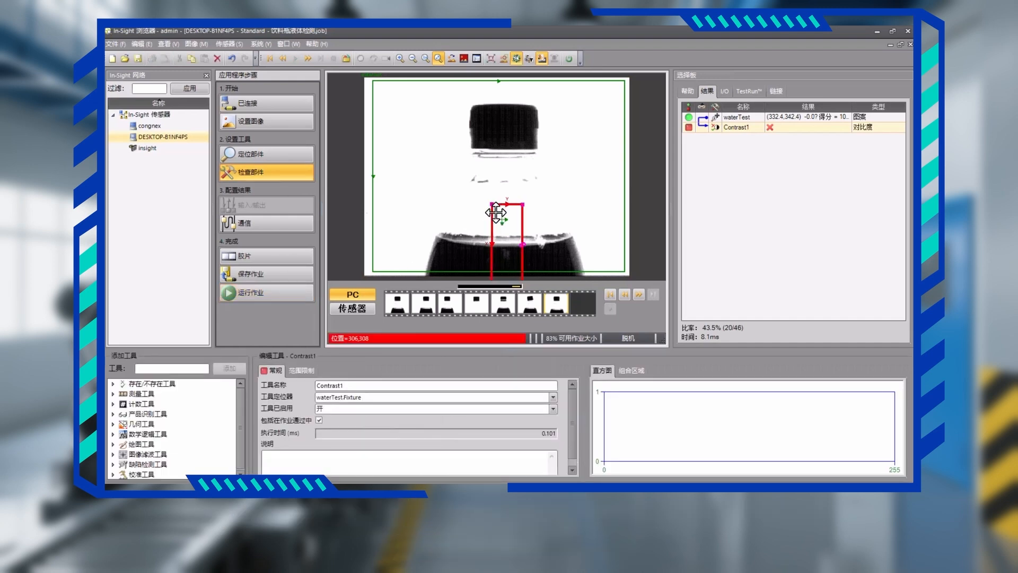
mouse_move(501, 204)
left_mouse_down()
mouse_move(500, 160)
mouse_move(497, 218)
left_mouse_up()
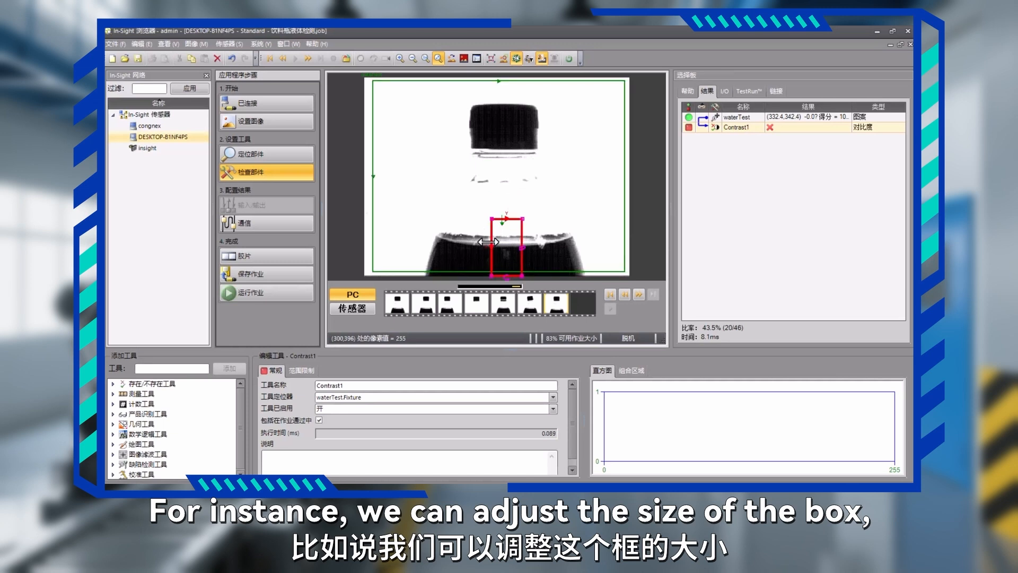
left_click_drag(494, 262, 494, 247)
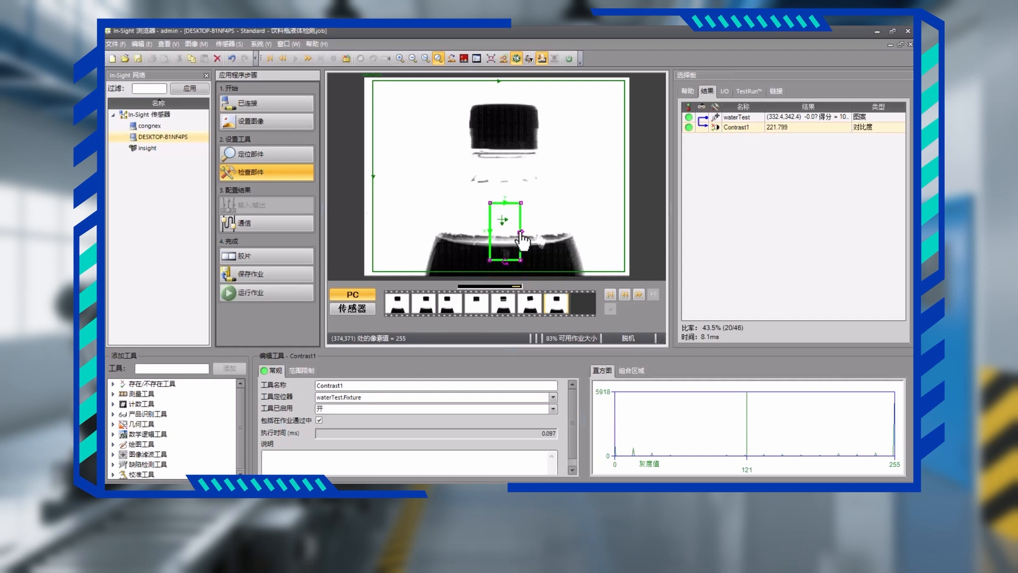
mouse_move(520, 226)
left_mouse_down()
mouse_move(510, 205)
mouse_move(509, 213)
left_mouse_up()
left_click(510, 205)
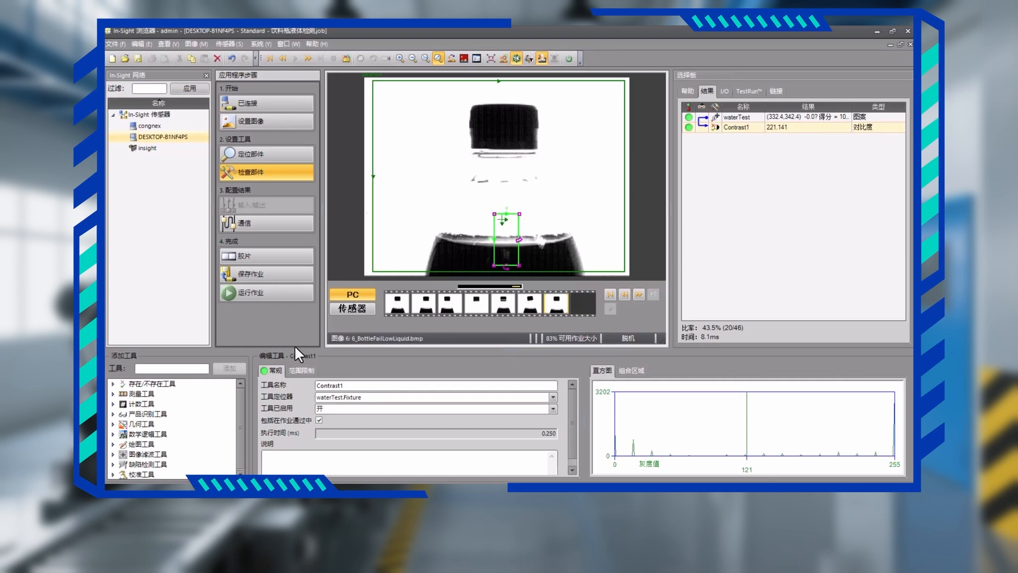
Return to the run-job view and recheck the waterTest and Contrast1 results on the filmstrip images, ending on 4_BottleNoLiq.
left_click(273, 293)
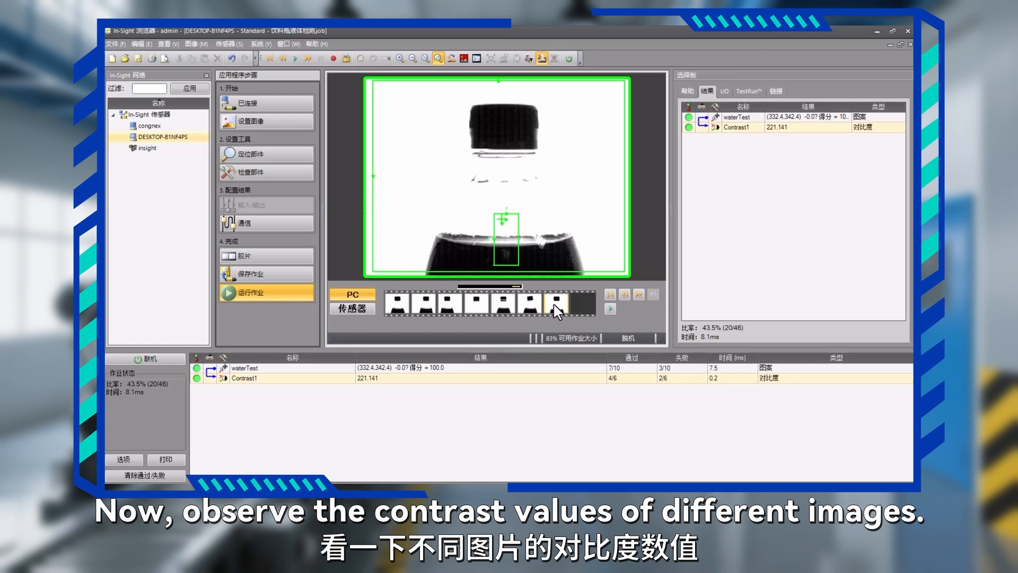
left_click(532, 306)
left_click(508, 306)
left_click(402, 305)
left_click(423, 306)
left_click(451, 307)
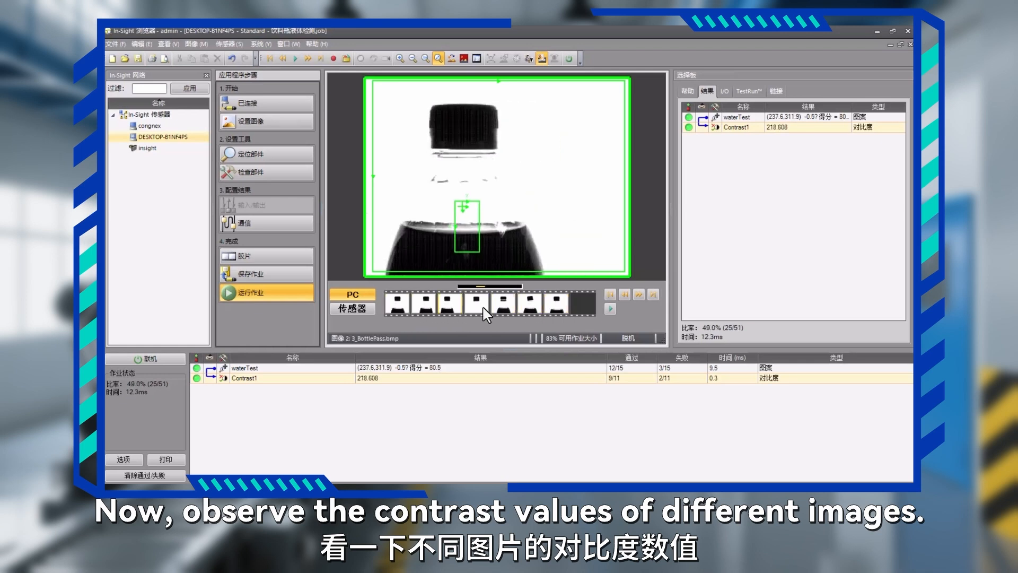
left_click(509, 306)
left_click(525, 305)
left_click(549, 305)
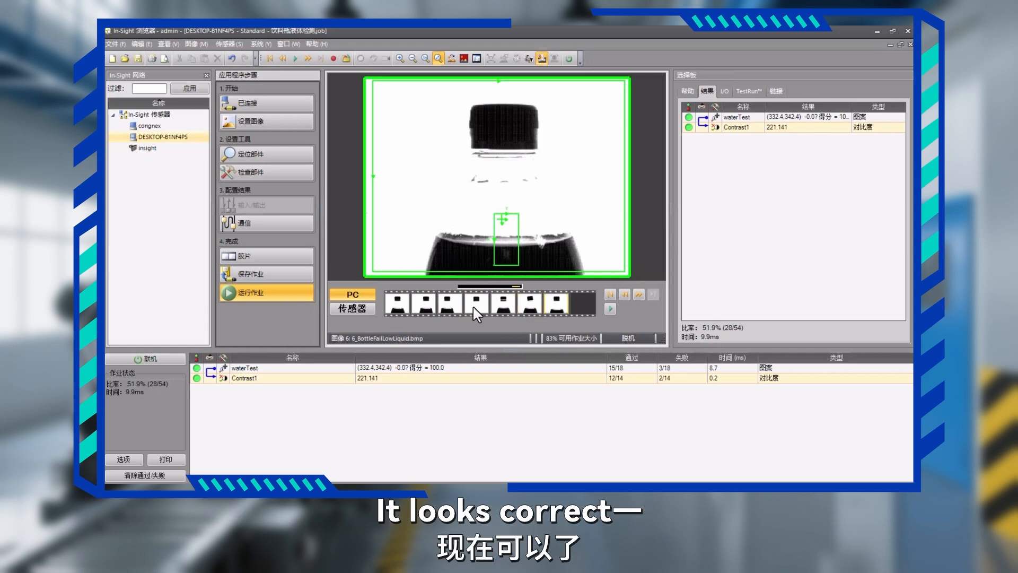
left_click(475, 309)
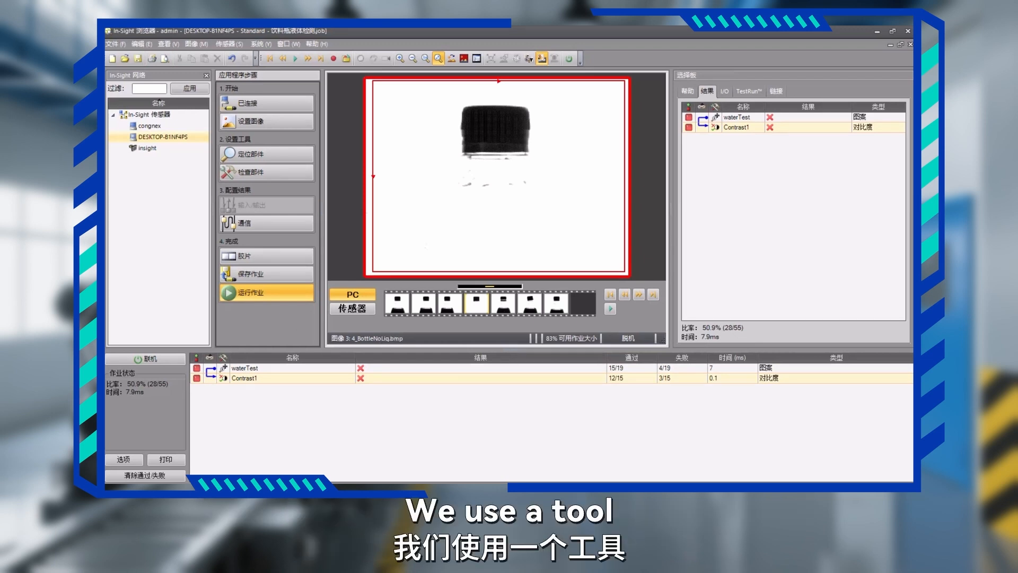
Open the TCP/UDP Socket debugging tool and create a TCP Client connection to 169.254.199.86 on port 3000.
key("super")
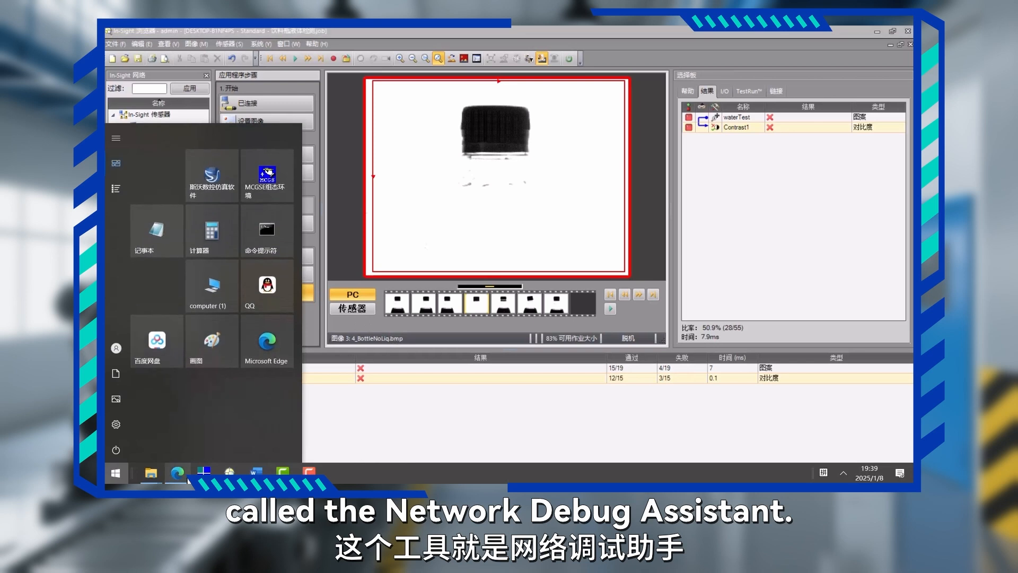
left_click(266, 177)
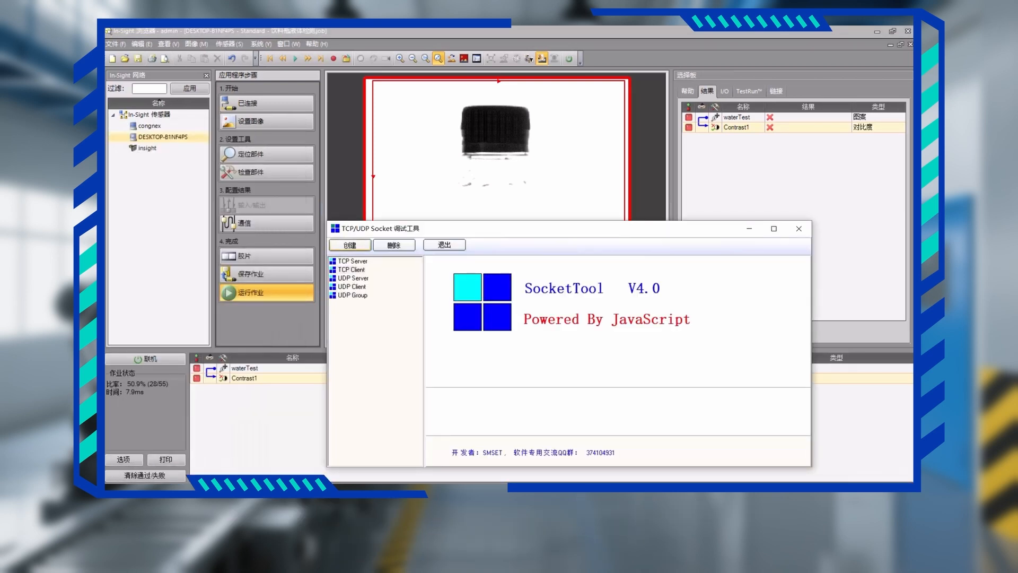
left_click_drag(477, 229, 652, 169)
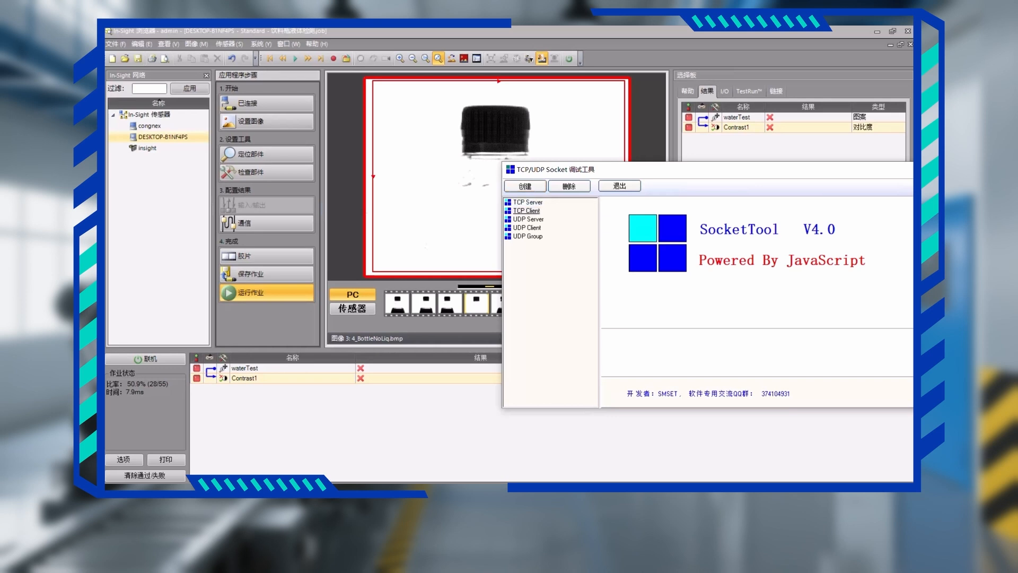
left_click(526, 211)
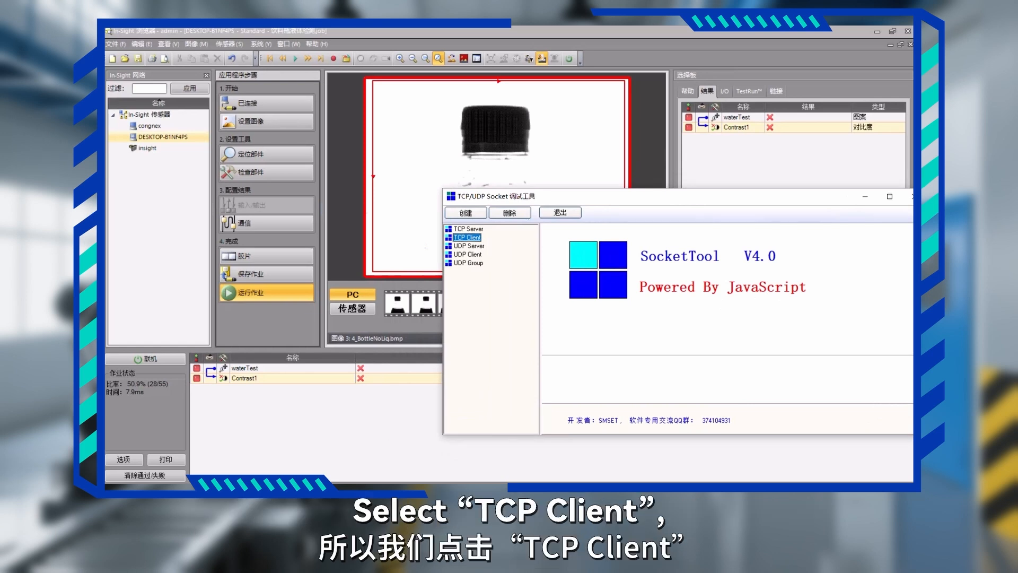
left_click(465, 213)
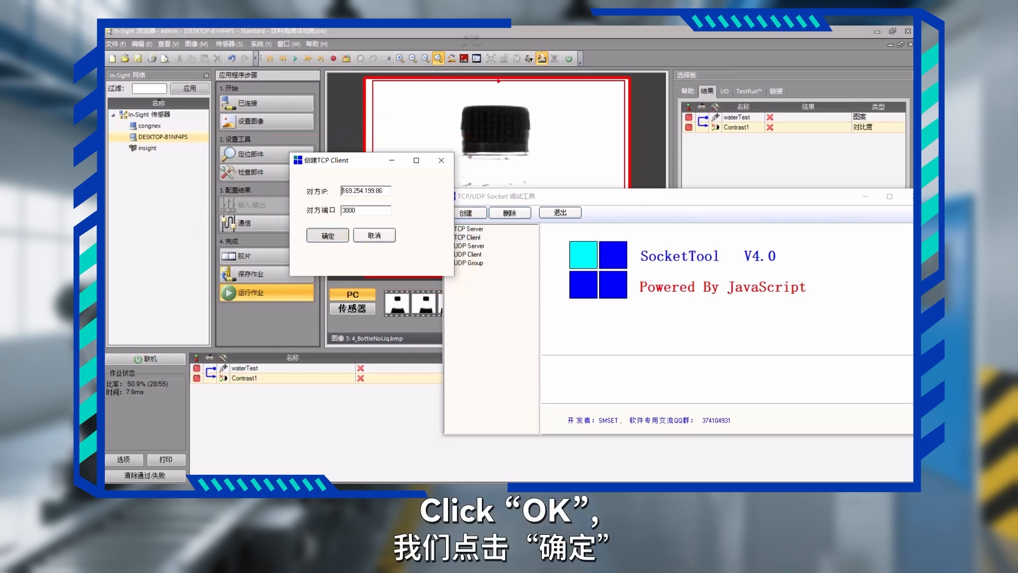
key("Return")
Check the welcome message in the received data, and enlarge and reposition the socket tool window to expose the data sending area.
left_click_drag(663, 196, 745, 176)
left_click(653, 235)
left_click_drag(706, 176, 590, 173)
left_click_drag(596, 264, 709, 264)
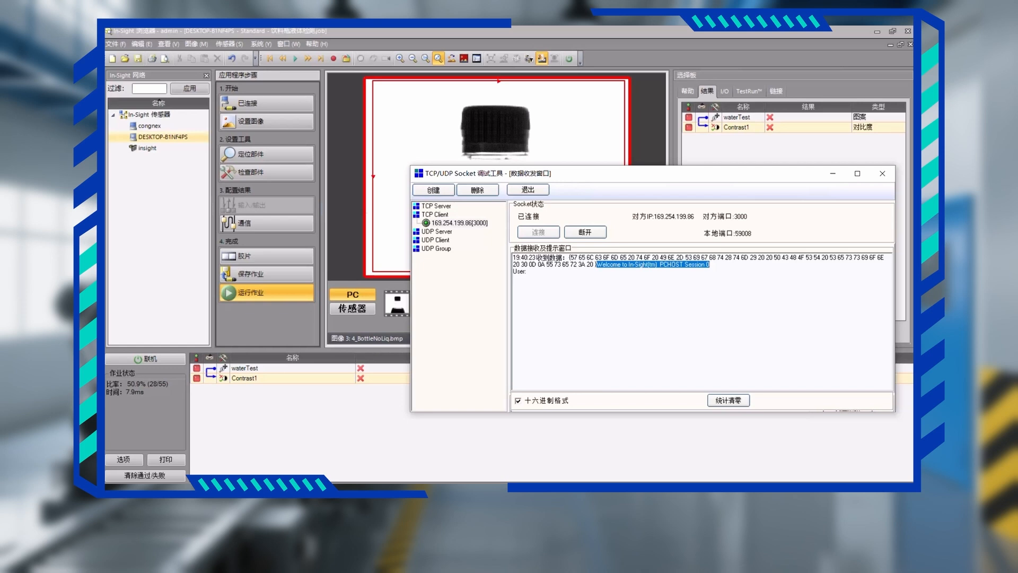
left_click_drag(610, 412, 610, 464)
left_click_drag(589, 174, 547, 80)
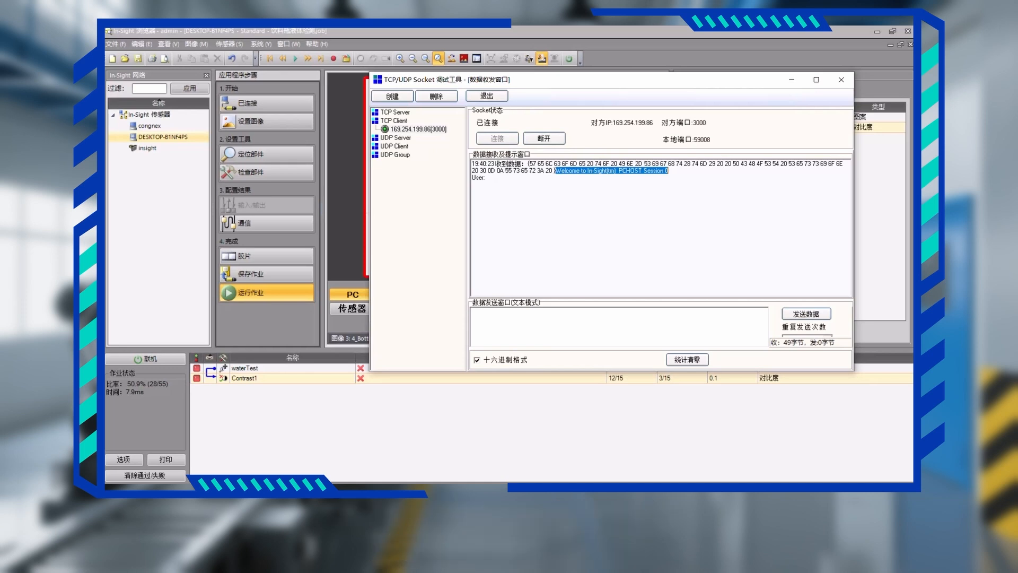
Turn off hexadecimal format (十六进制格式) and try to send the user name admin followed by a line break.
left_click(473, 312)
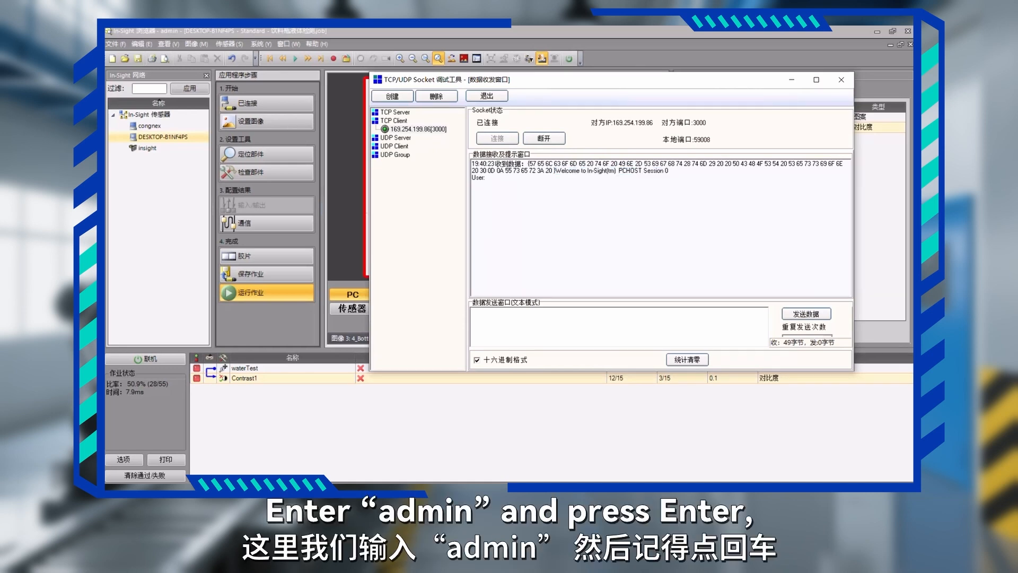
type("a")
left_click(478, 360)
left_click(475, 312)
type("dmin")
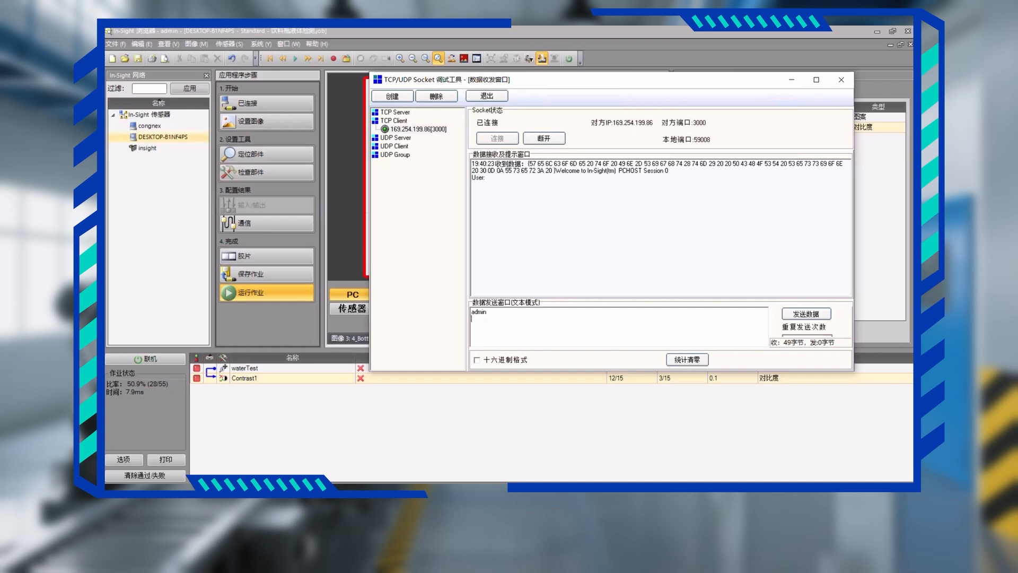
key("Return")
left_click(806, 313)
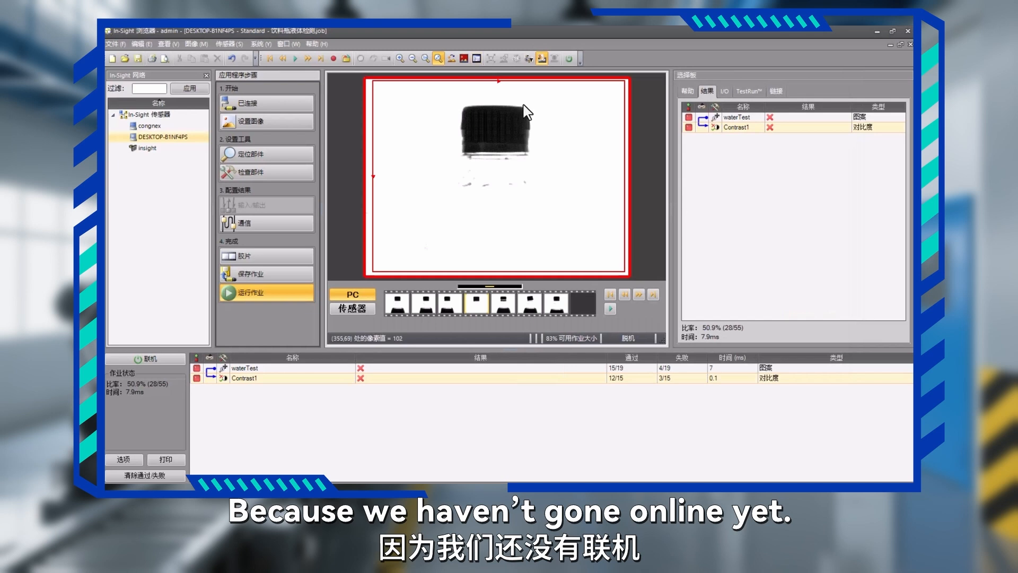
Switch the In-Sight emulator online, then return to the socket tool and reconnect the TCP client.
left_click(566, 59)
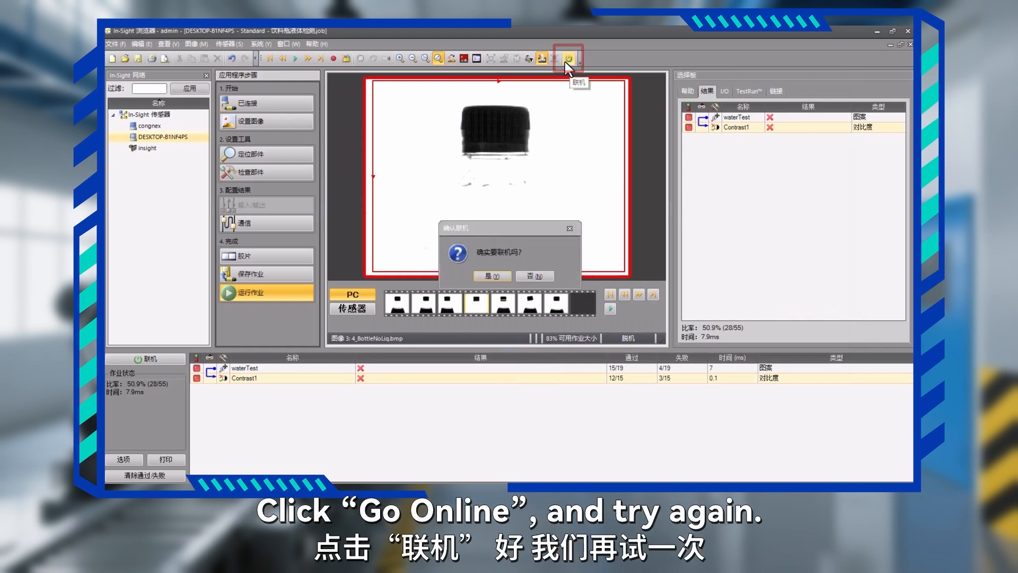
left_click(501, 273)
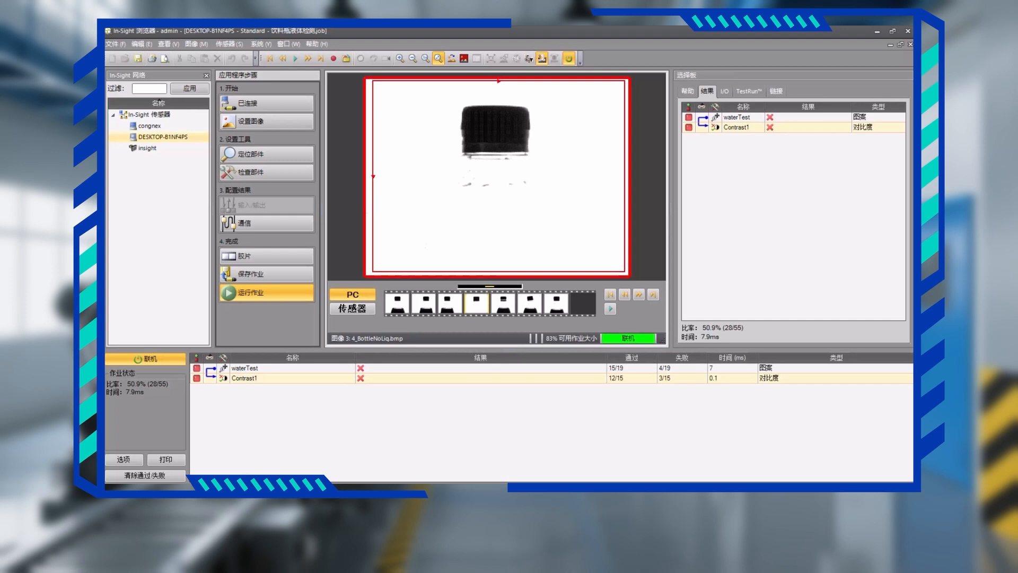
key("super")
left_click(207, 471)
left_click(497, 139)
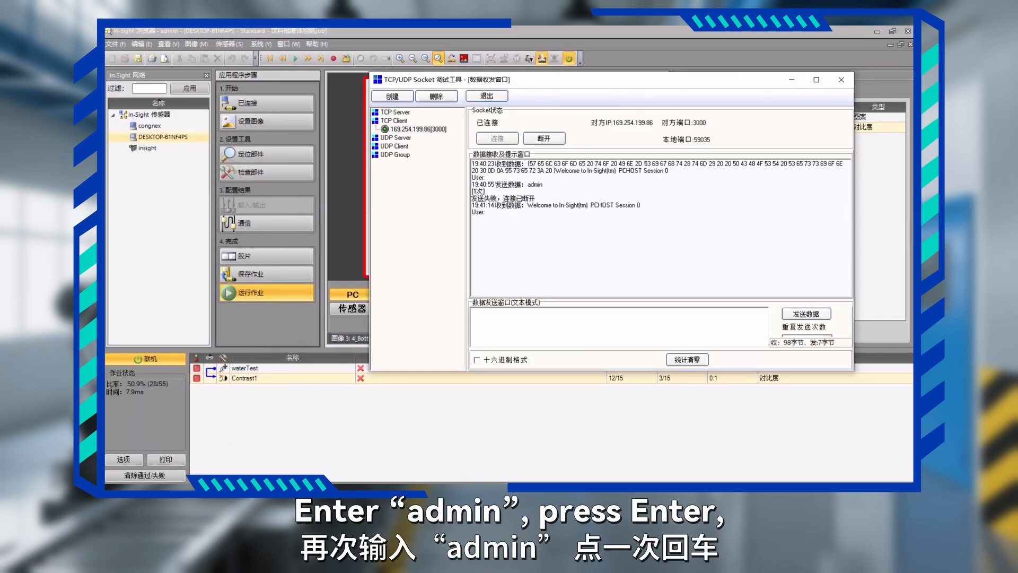
Send the user name admin followed by a line break to the emulator.
type("admin")
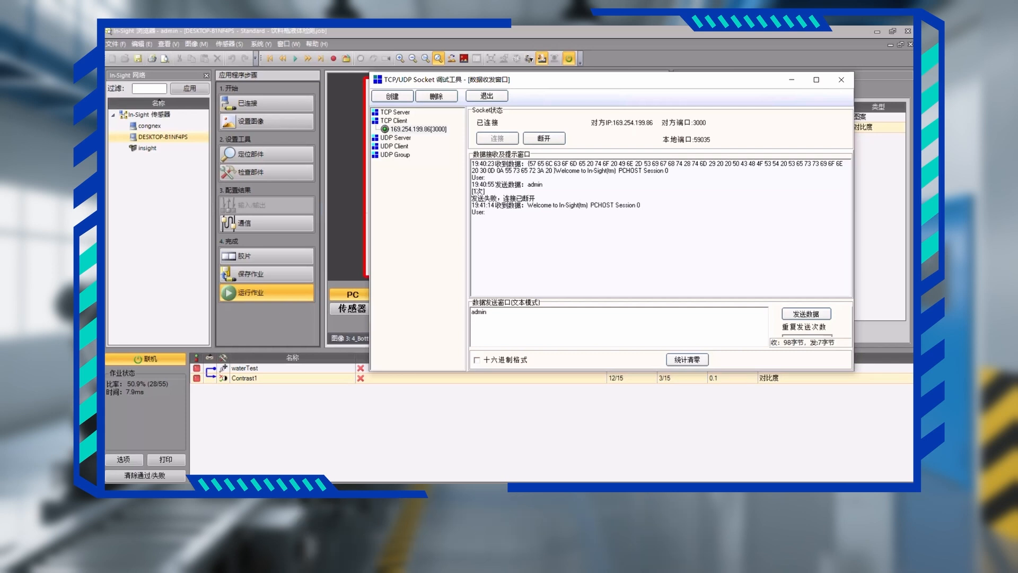
left_click(806, 313)
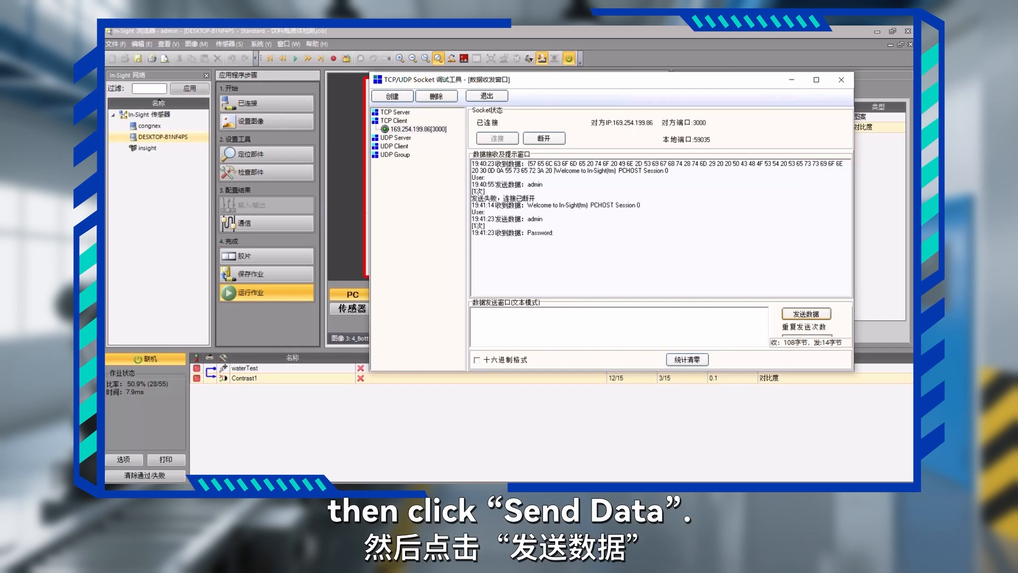
Answer the password request by sending only a line break, and check the login reply in the received data.
left_click(472, 312)
left_click_drag(528, 233, 554, 233)
left_click(472, 240)
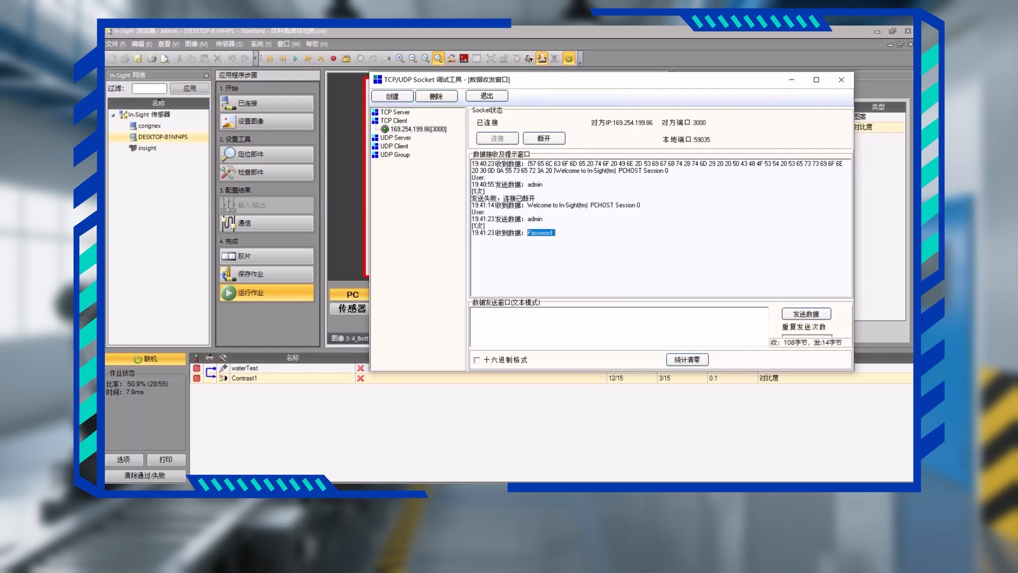
left_click(473, 312)
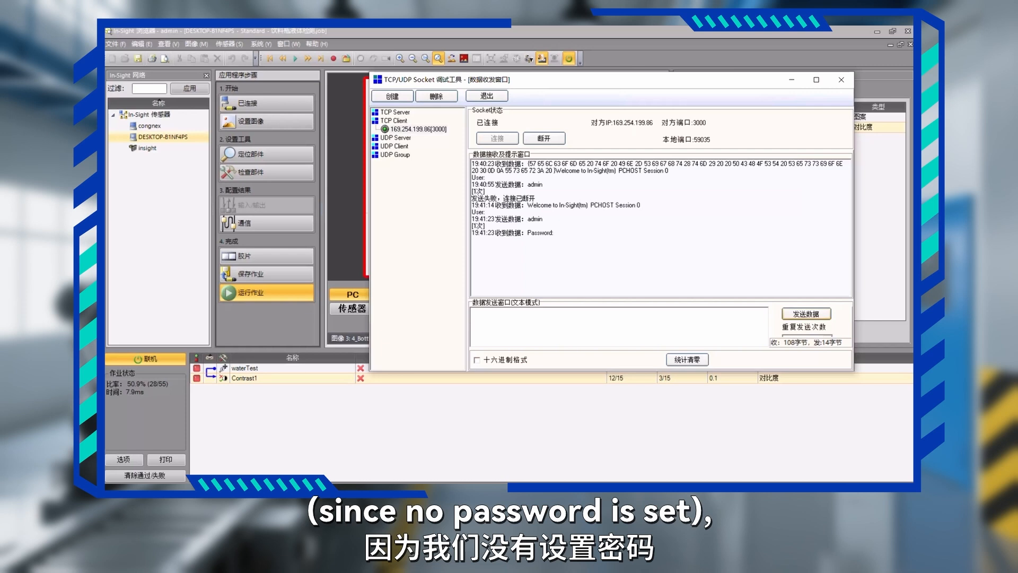
left_click(806, 313)
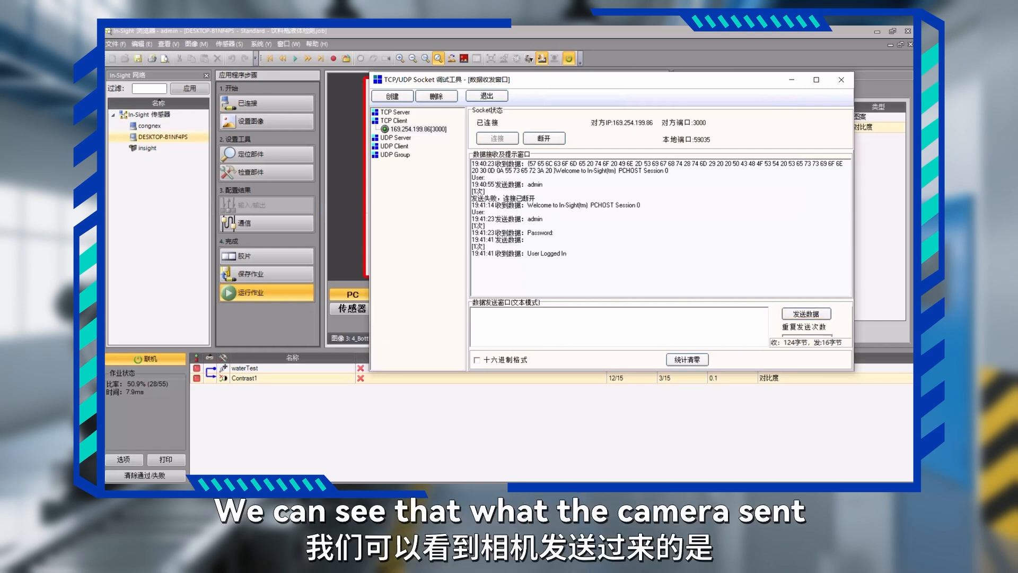
left_click_drag(527, 252, 567, 254)
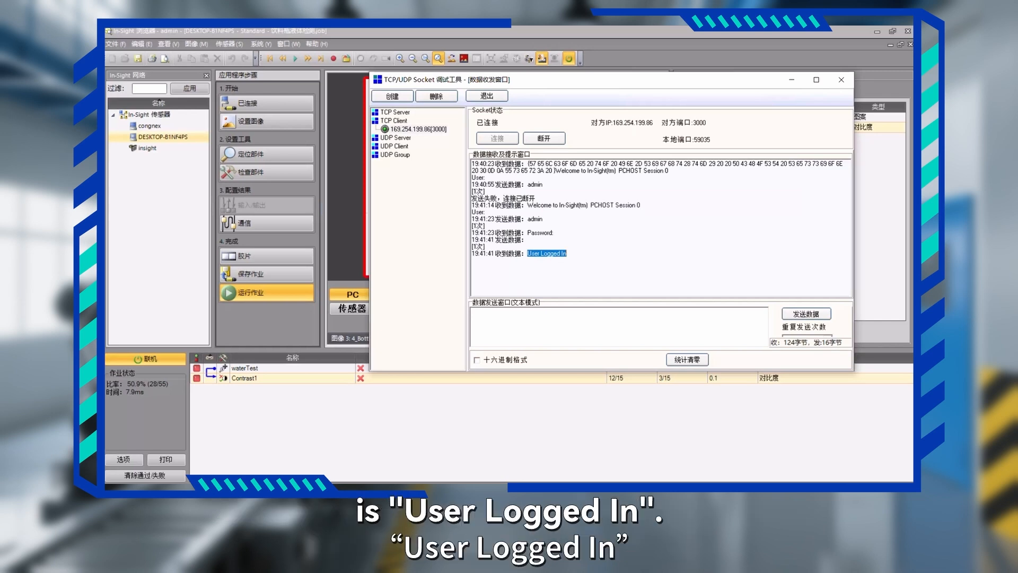
Try to query the pattern tool's x-coordinate by sending GVwater.Fixture.x followed by a line break to the emulator.
left_click_drag(541, 80, 631, 80)
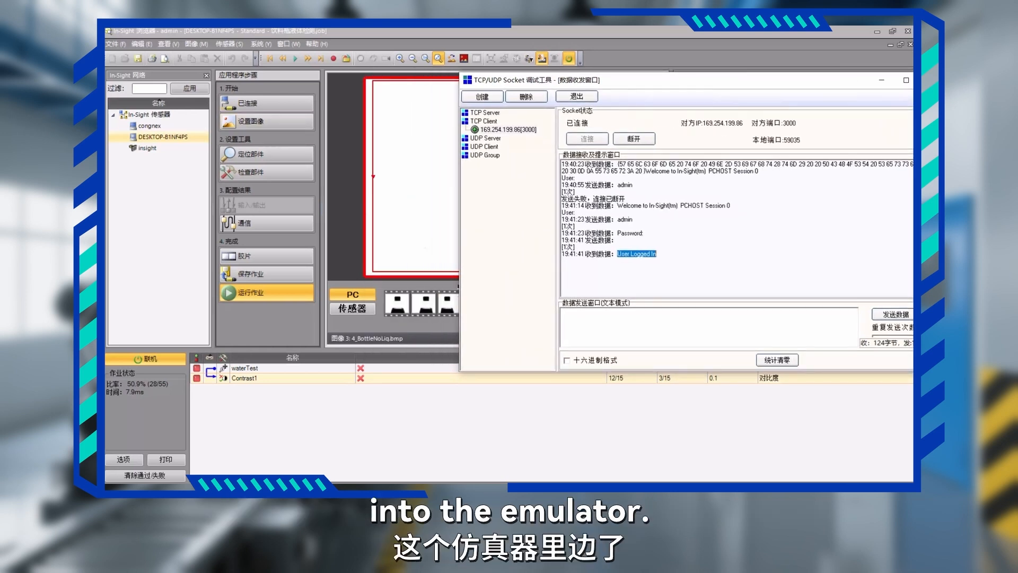
left_click(563, 313)
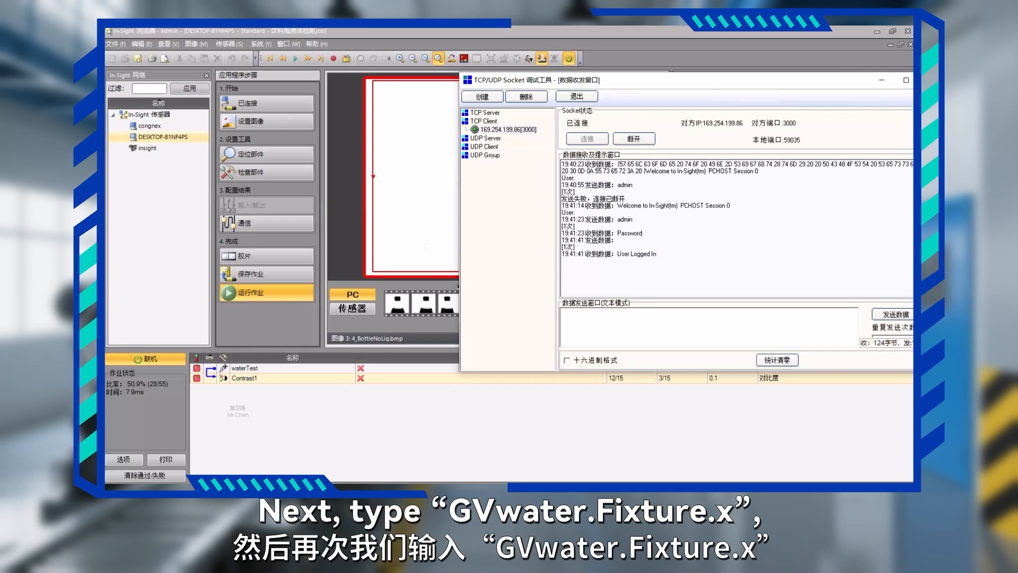
type("GVwa")
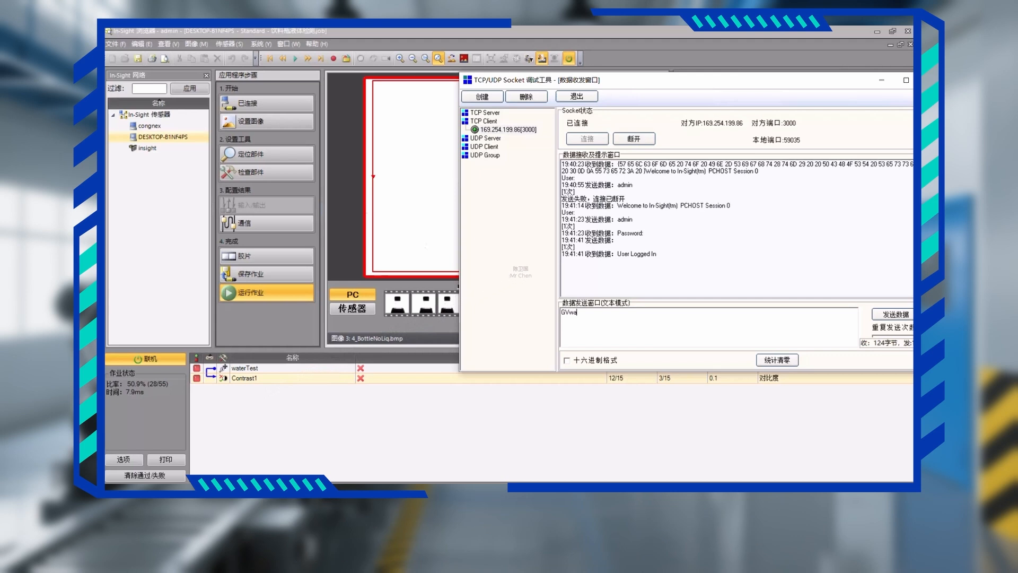
type("ter.Fixture.x")
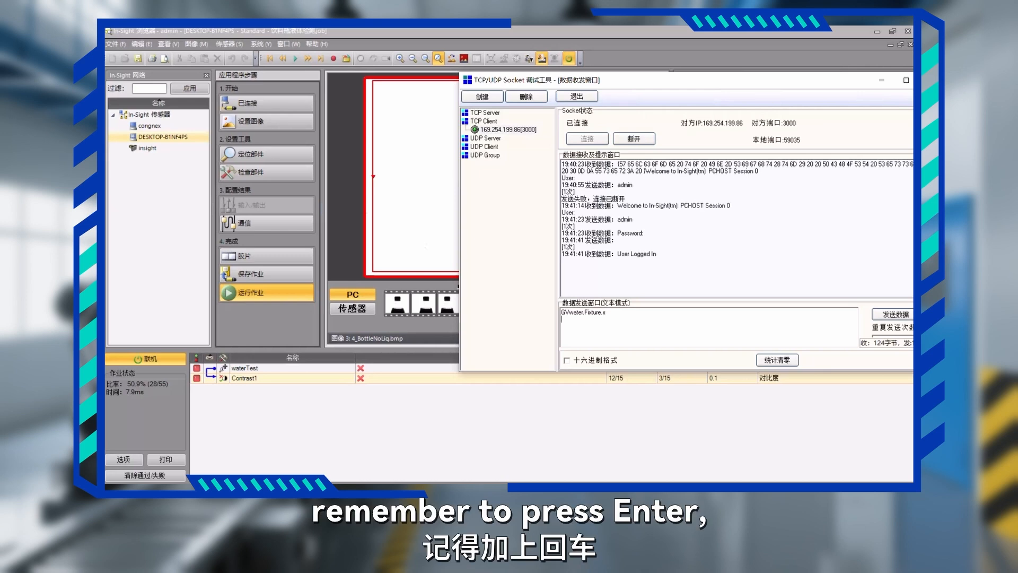
left_click(896, 314)
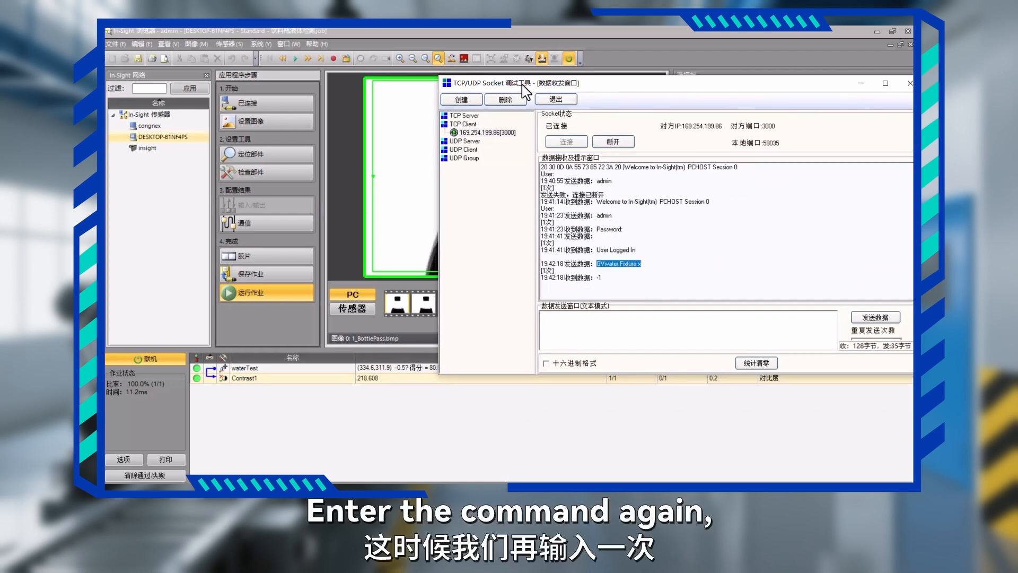
Copy the GVwater.Fixture.x command from the message log and try sending it again with a line break.
right_click(631, 264)
left_click(660, 297)
left_click(592, 326)
right_click(591, 326)
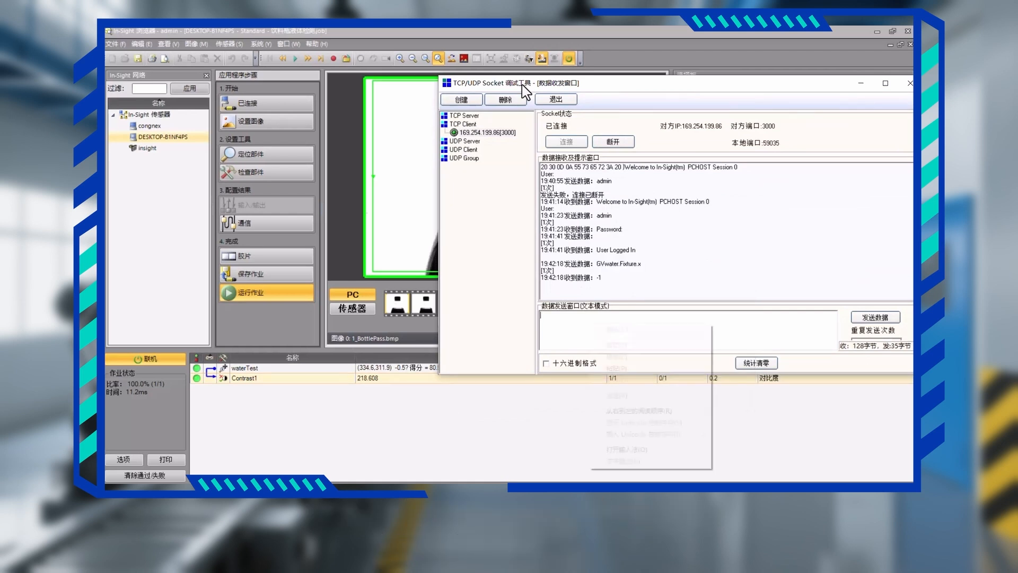
left_click(615, 368)
key("Return")
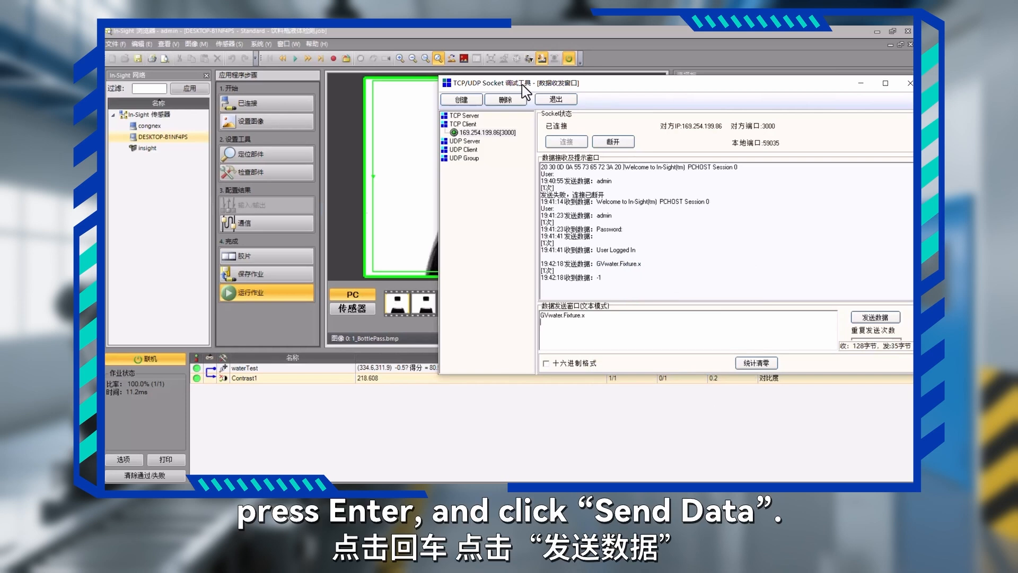
left_click(876, 317)
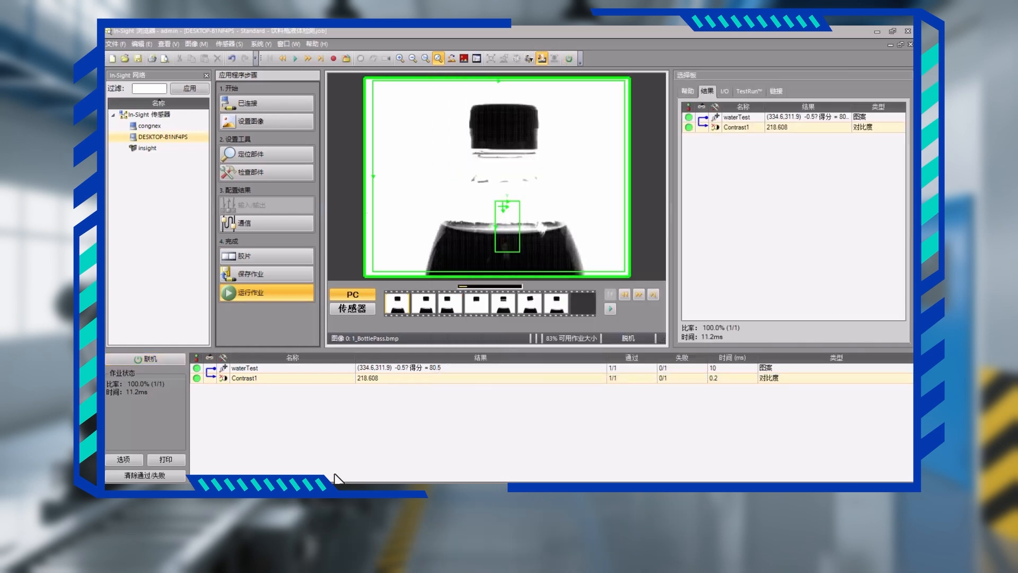
Take the emulator offline, and prepare the command SO1 with a line break in the socket tool to switch it online.
key("super")
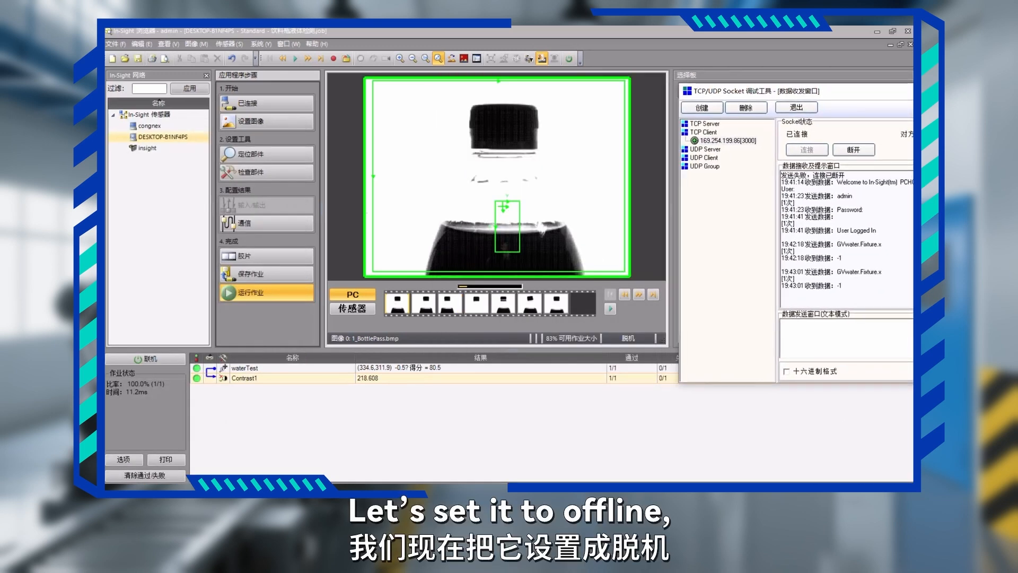
left_click_drag(827, 91, 826, 92)
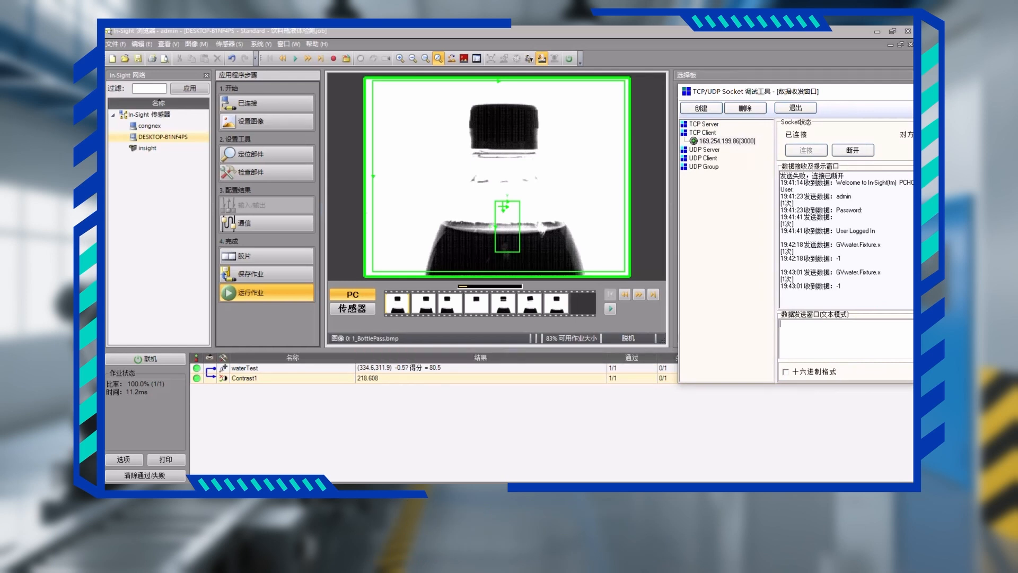
type("SO1")
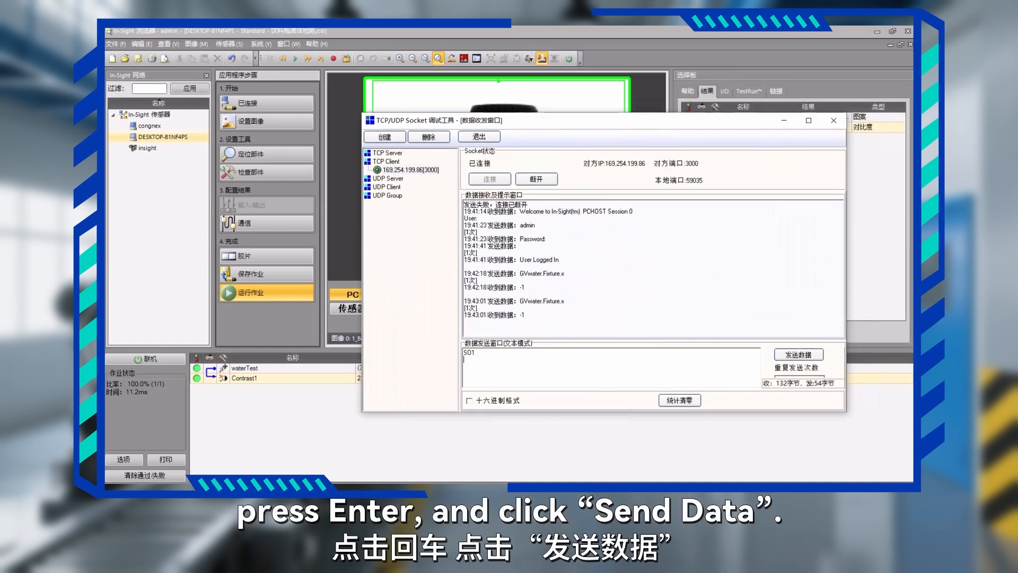
left_click(799, 354)
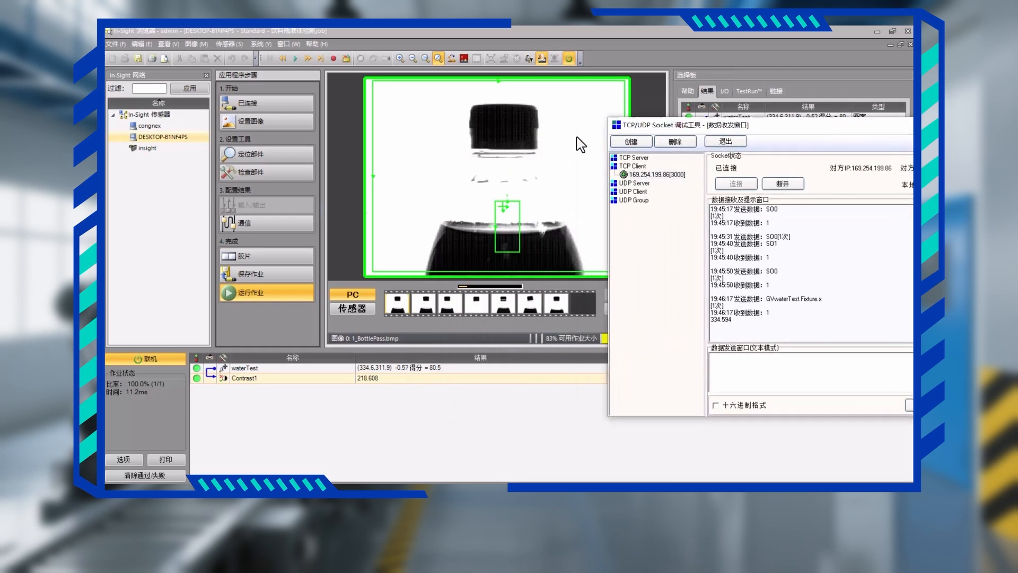
Reuse the sent GVwaterTest.Fixture.x command as GVwaterTest.Fixture.y with a line break to query the y-coordinate, and check the reply.
mouse_move(825, 305)
left_mouse_down()
mouse_move(755, 299)
mouse_move(766, 299)
left_mouse_up()
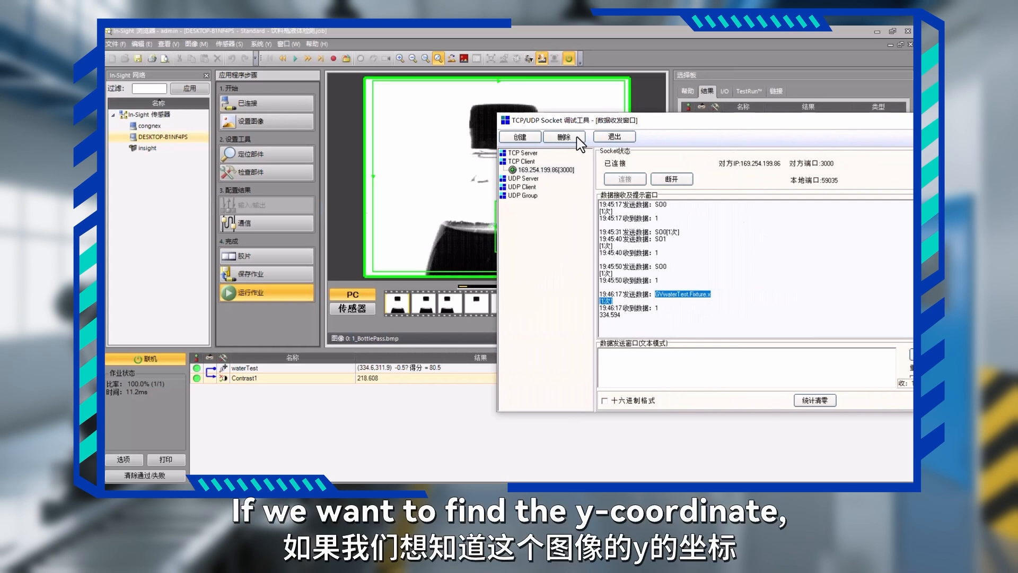
left_click(682, 366)
right_click(682, 366)
left_click(716, 265)
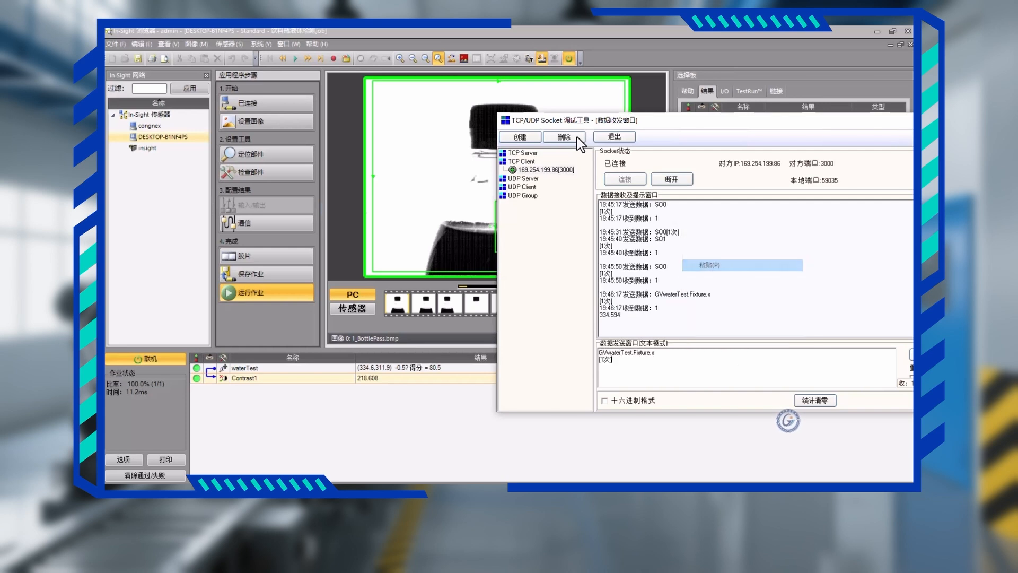
key("BackSpace")
key("BackSpace")
key("BackSpace")
key("BackSpace")
key("BackSpace")
key("BackSpace")
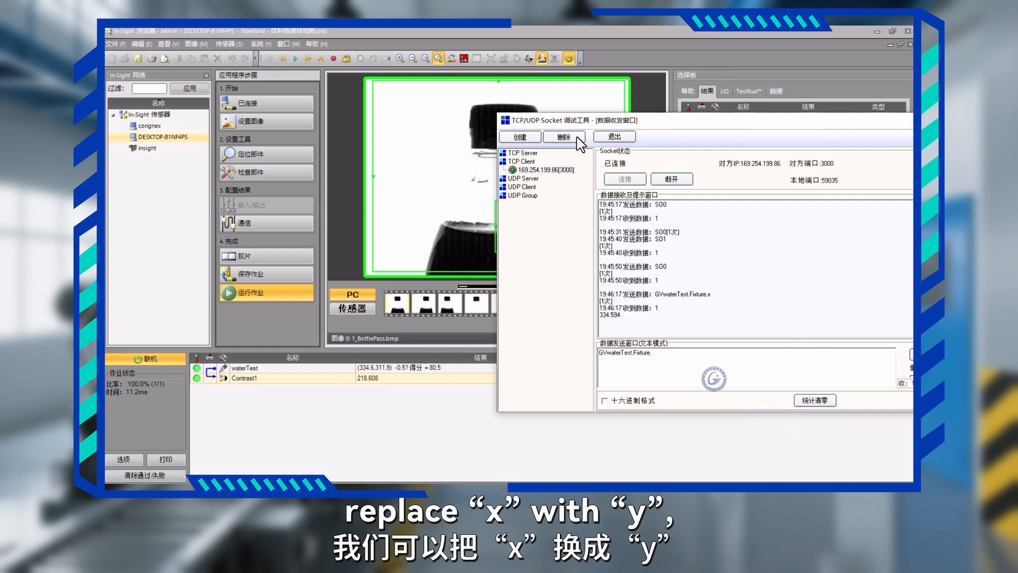
type("y")
key("Return")
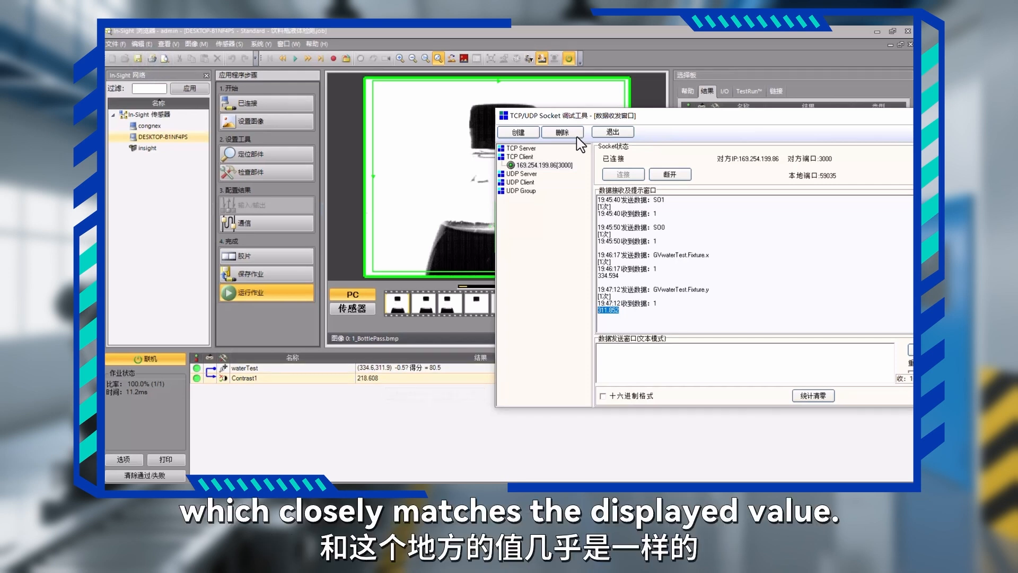
left_click(600, 349)
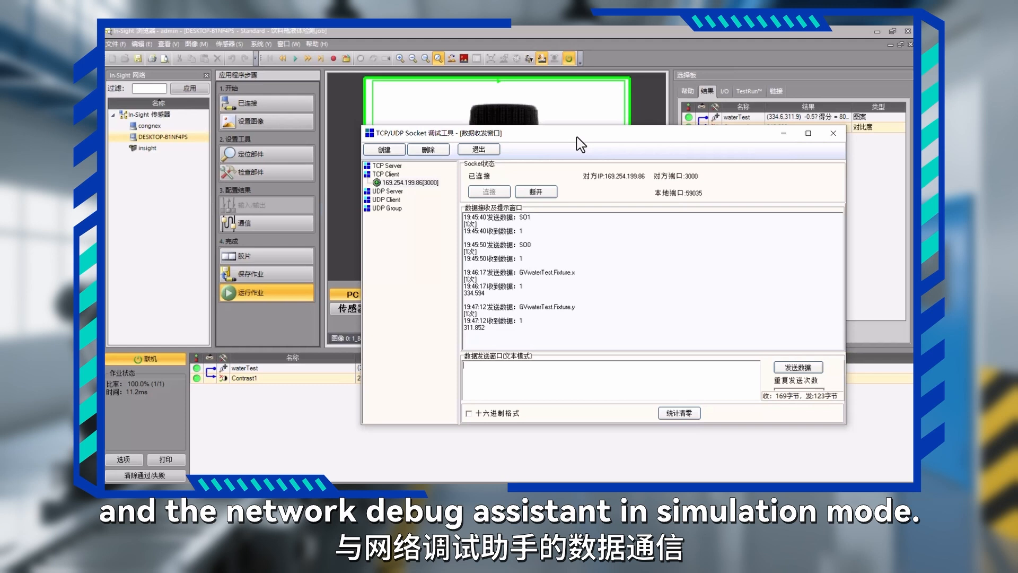
left_click_drag(577, 137, 548, 98)
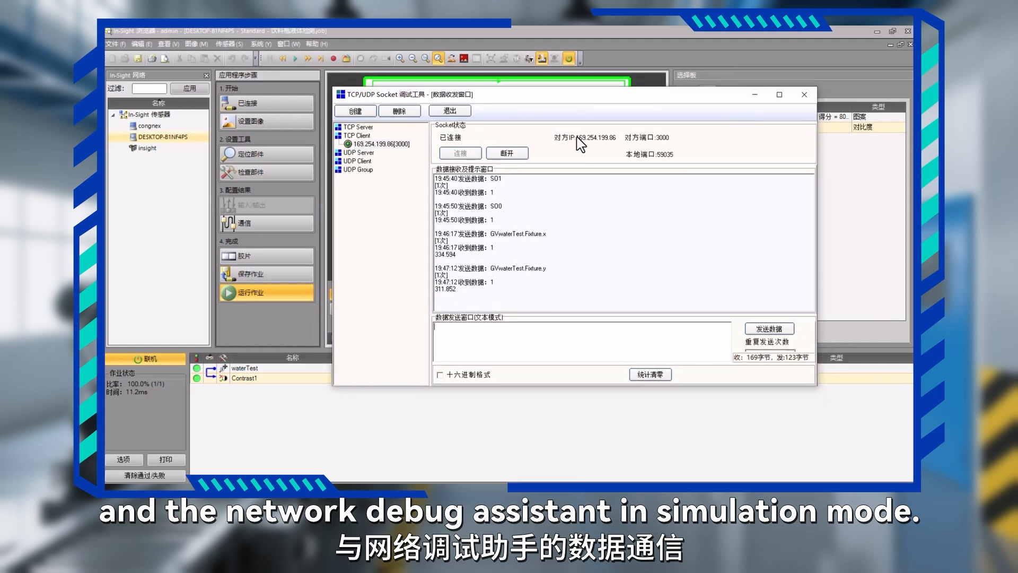